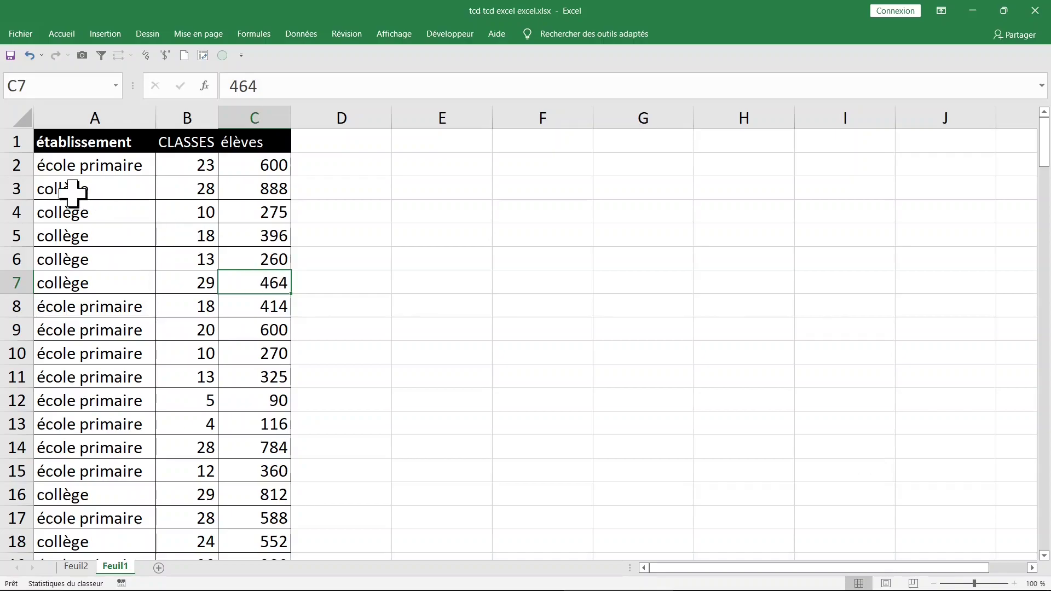
# Look over the établissement, CLASSES and élèves columns and data rows A2:C12.
pyautogui.click(55, 189)
pyautogui.click(93, 116)
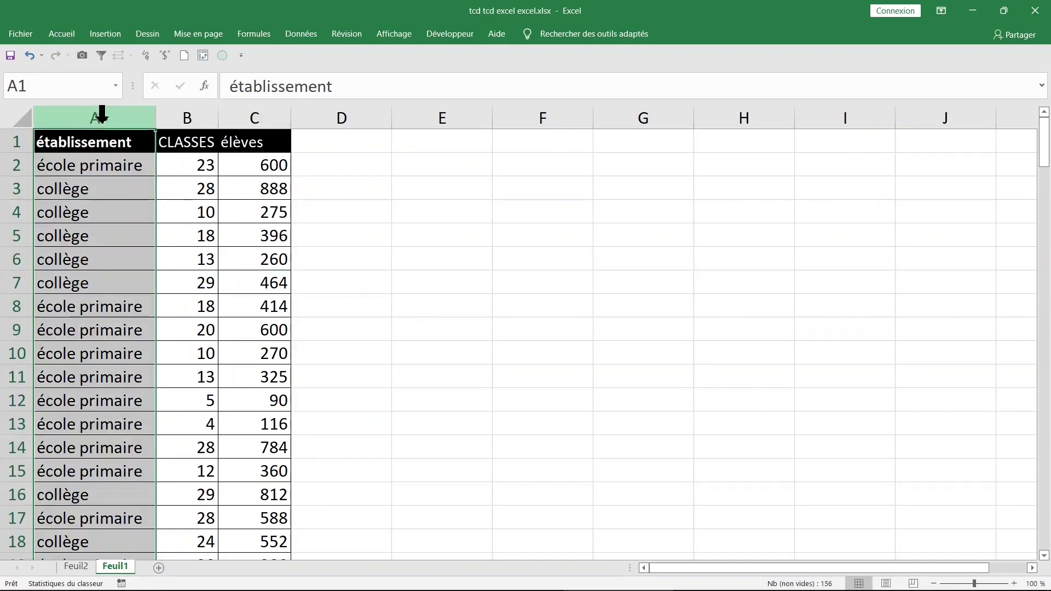
pyautogui.click(195, 113)
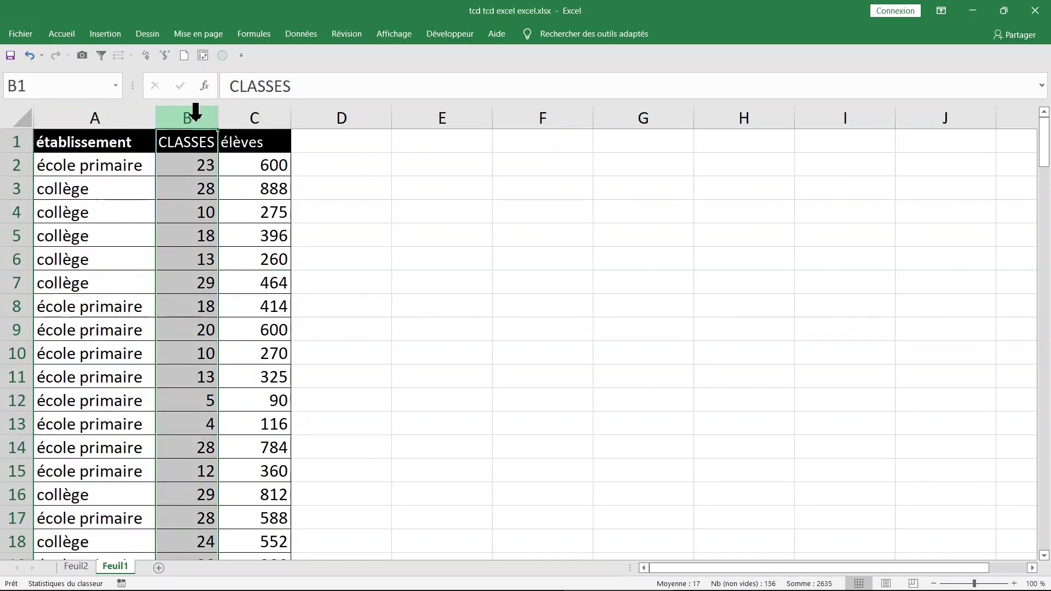
pyautogui.click(253, 112)
pyautogui.click(243, 167)
pyautogui.click(162, 236)
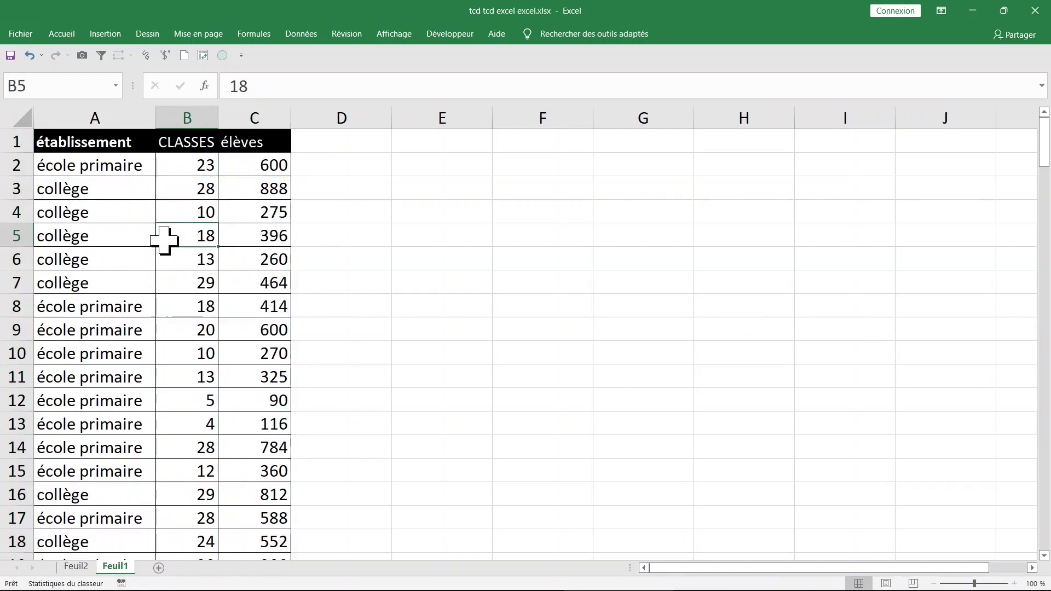
pyautogui.moveTo(87, 167); pyautogui.dragTo(282, 389)
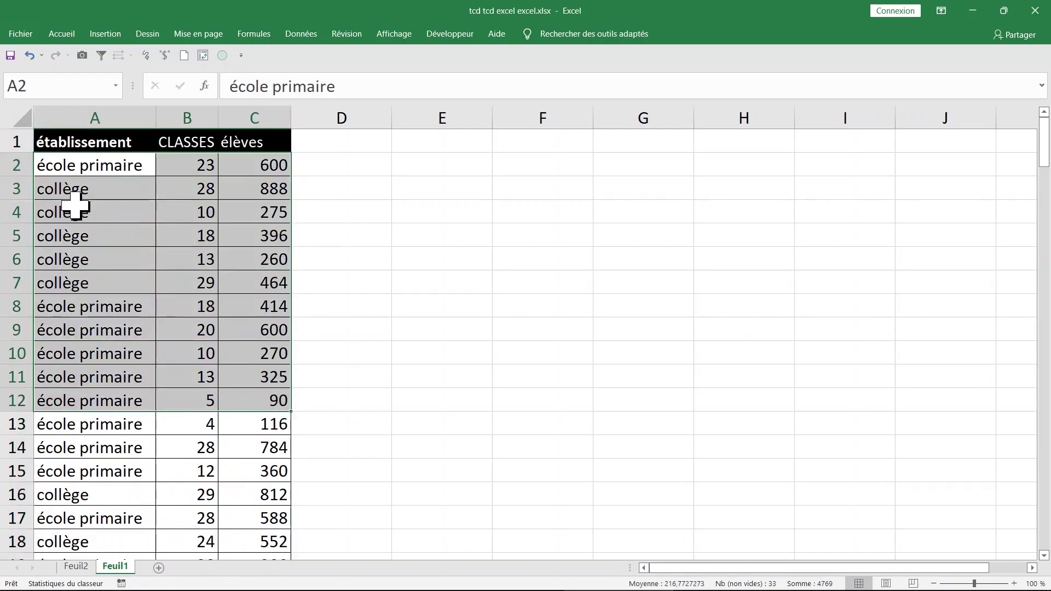
# Copy the collège and école primaire labels from A7:A8 into F2:F3 and widen column F.
pyautogui.click(86, 269)
pyautogui.moveTo(85, 269); pyautogui.dragTo(88, 297)
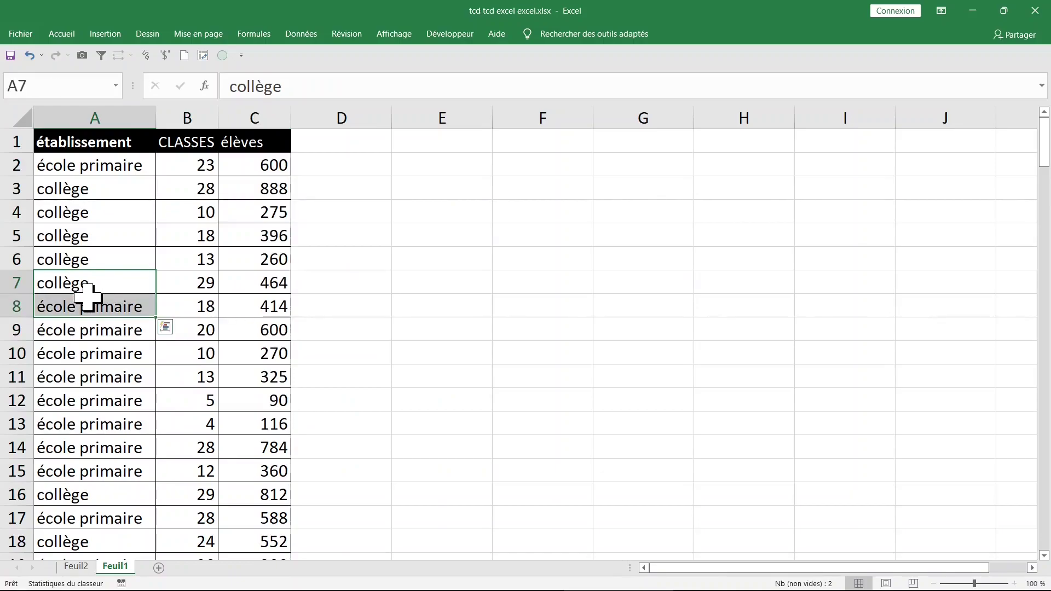
pyautogui.hotkey('ctrl', 'c')
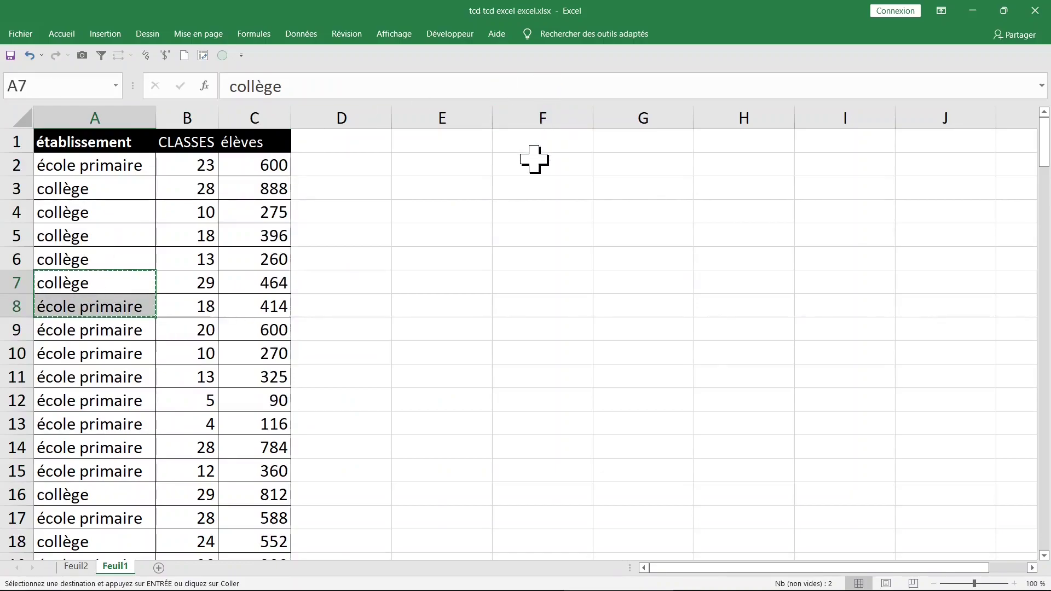
pyautogui.click(533, 160)
pyautogui.hotkey('ctrl', 'v')
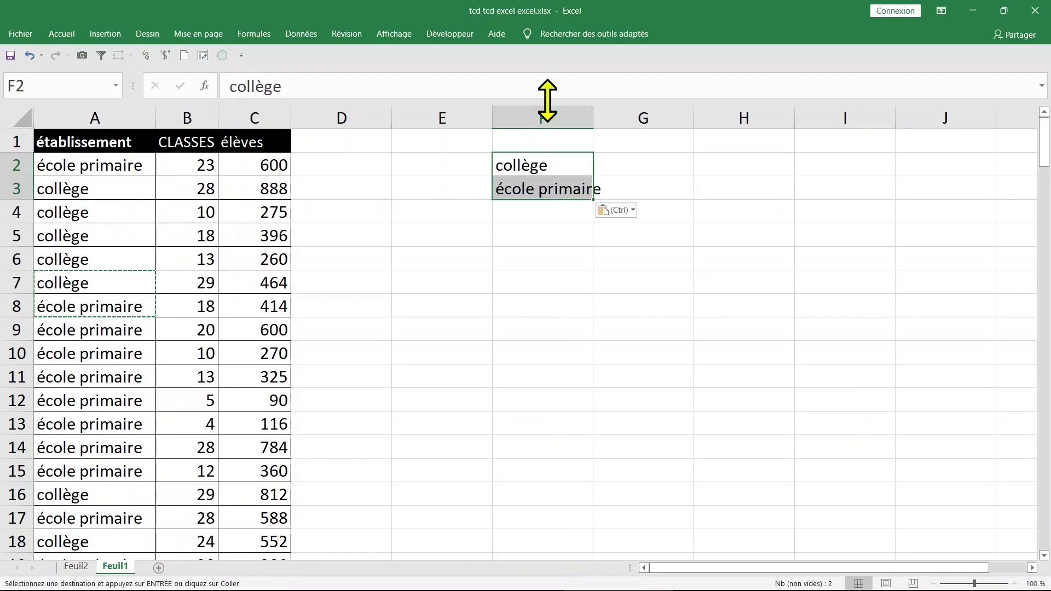
pyautogui.click(551, 215)
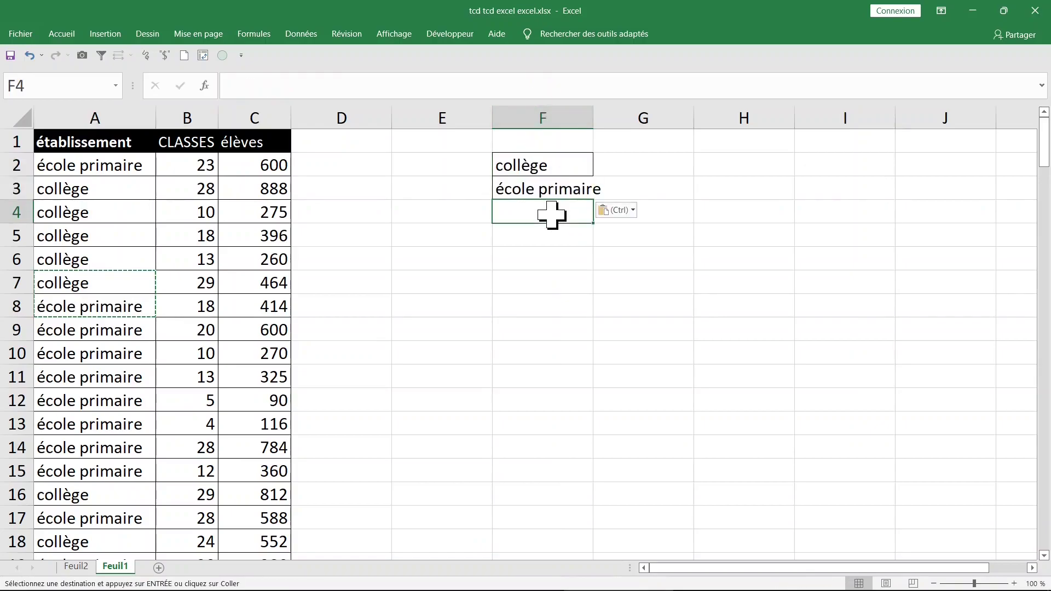
pyautogui.click(666, 164)
pyautogui.press('Down')
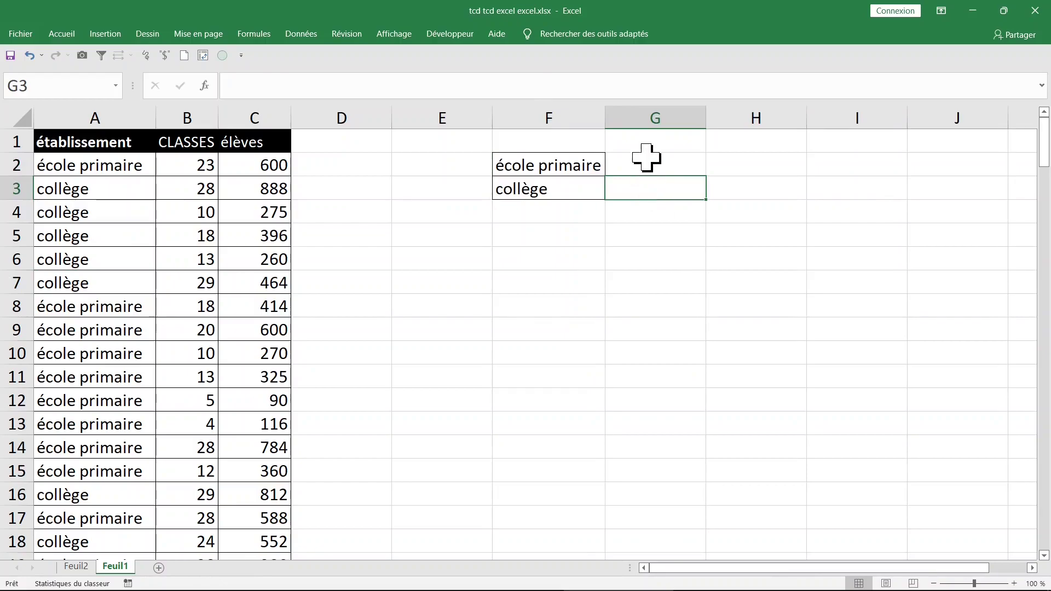
pyautogui.press('Up')
pyautogui.press('Up')
pyautogui.press('Down')
pyautogui.press('Down')
# Enter headers CLASSES in G1 and élèves in H1, and lycée in F4.
pyautogui.click(652, 140)
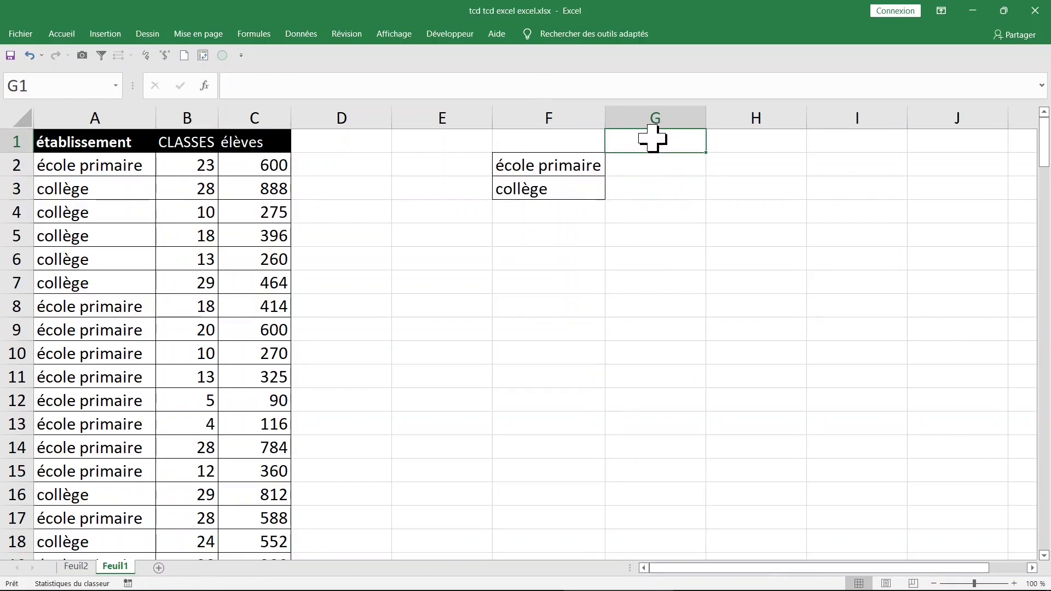
pyautogui.write('CLASSES')
pyautogui.press('Tab')
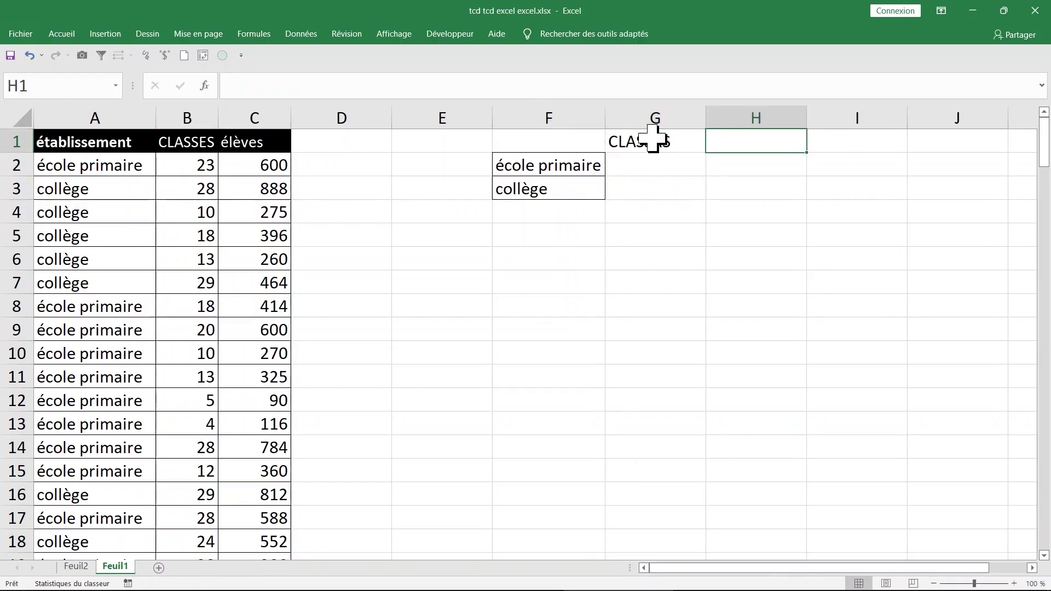
pyautogui.write('élèves')
pyautogui.click(569, 214)
pyautogui.write('lycèe')
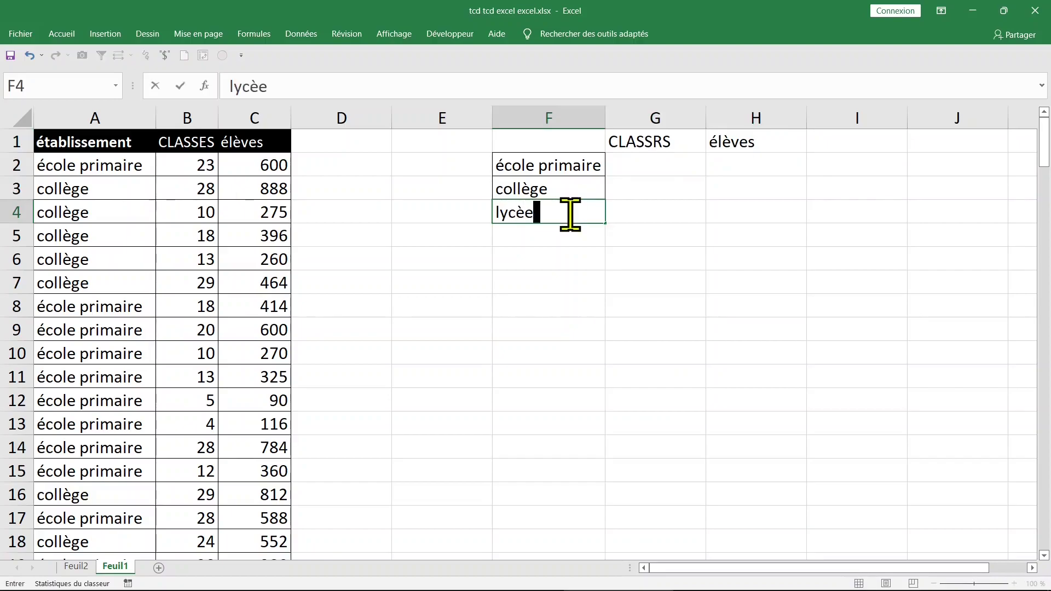
pyautogui.click(693, 213)
pyautogui.moveTo(575, 145); pyautogui.dragTo(748, 211)
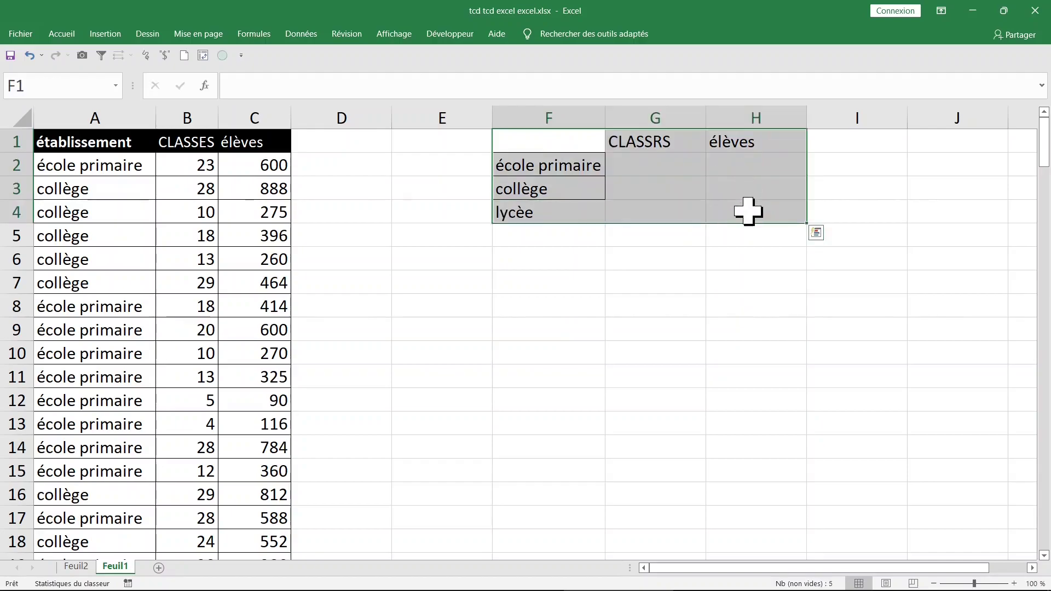
pyautogui.click(564, 279)
pyautogui.click(165, 252)
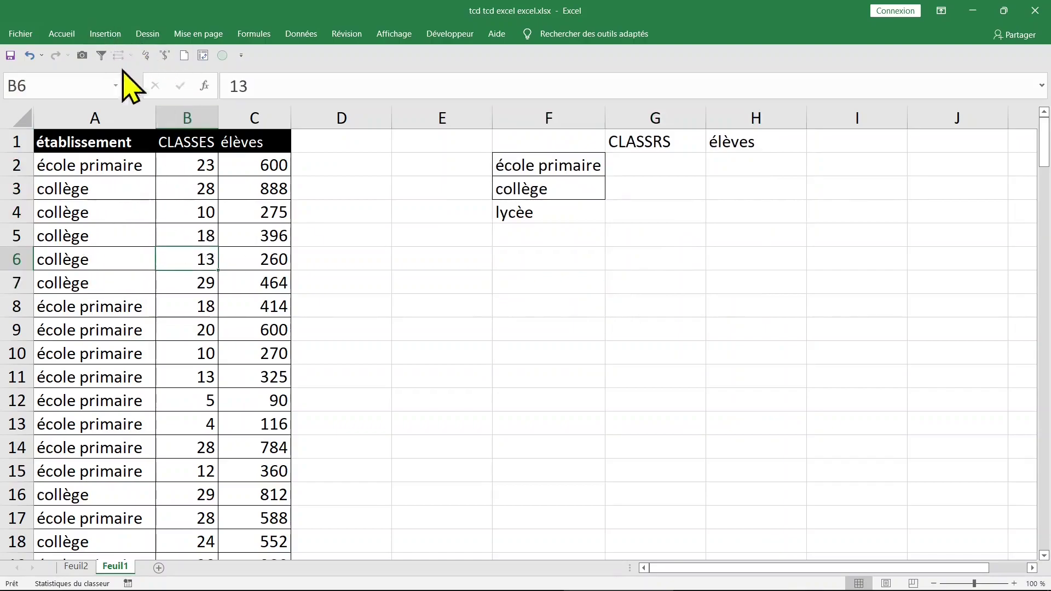
# Insert a pivot table of the établissement data on a new sheet.
pyautogui.click(112, 164)
pyautogui.click(106, 33)
pyautogui.click(20, 69)
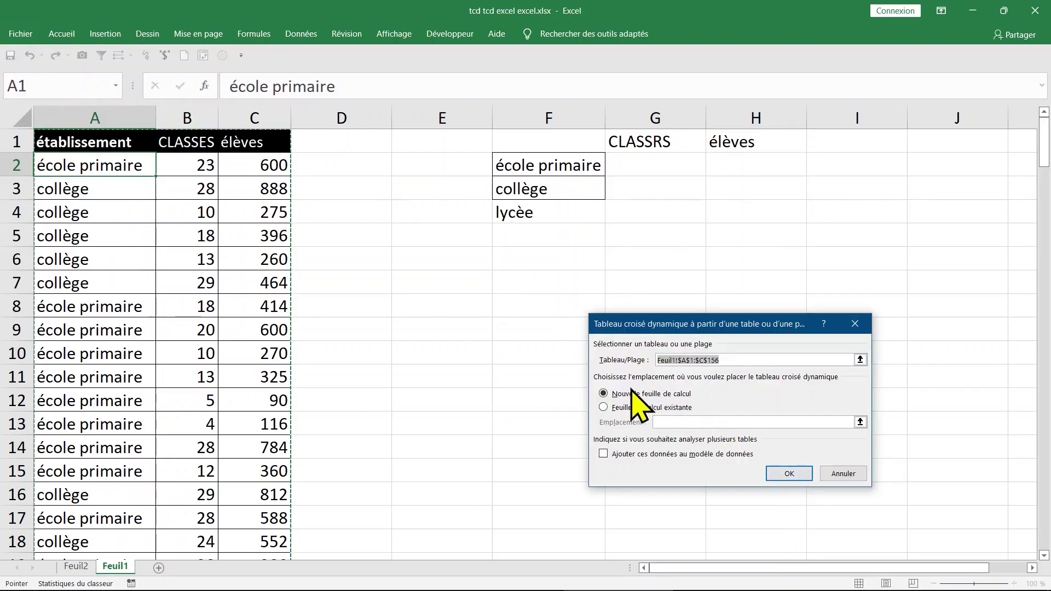
pyautogui.click(788, 473)
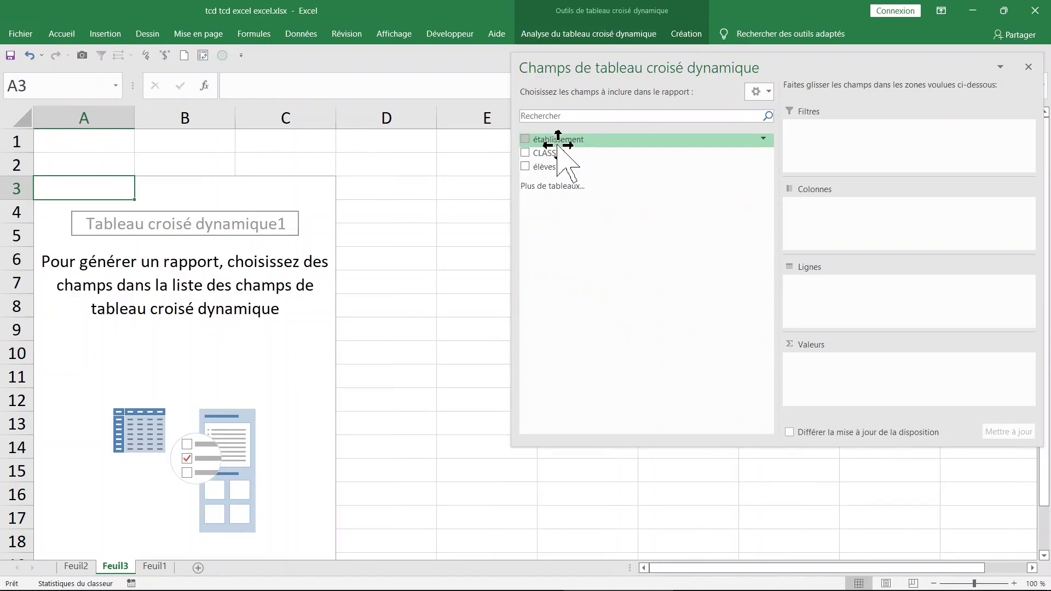
# Put établissement in the pivot rows and sum CLASSES and élèves as values.
pyautogui.moveTo(557, 143)
pyautogui.mouseDown()
pyautogui.moveTo(835, 332)
pyautogui.moveTo(835, 288)
pyautogui.mouseUp()
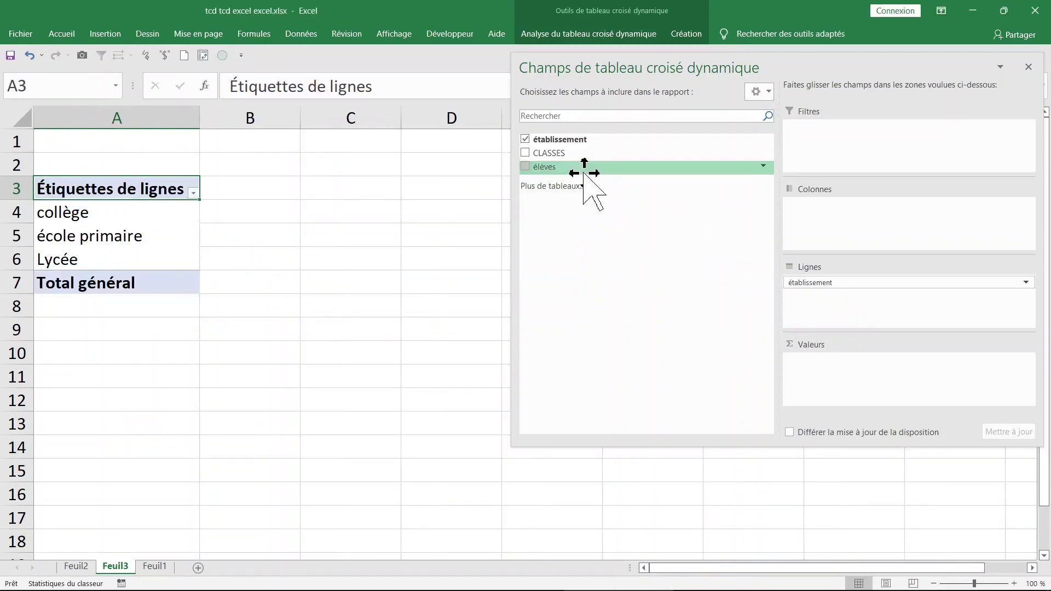
pyautogui.moveTo(549, 152); pyautogui.dragTo(799, 358)
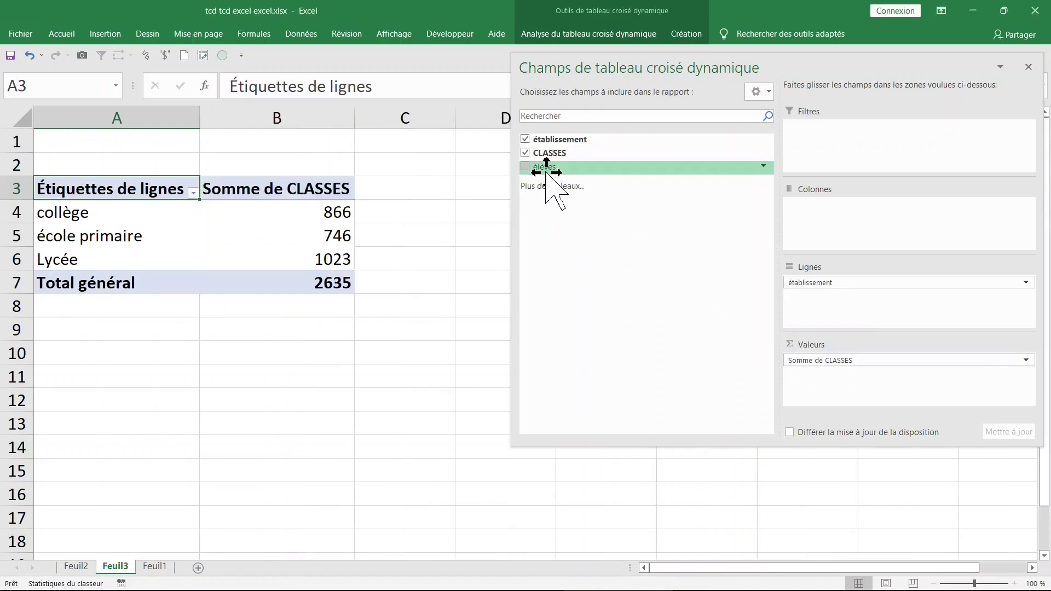
pyautogui.moveTo(547, 167); pyautogui.dragTo(829, 380)
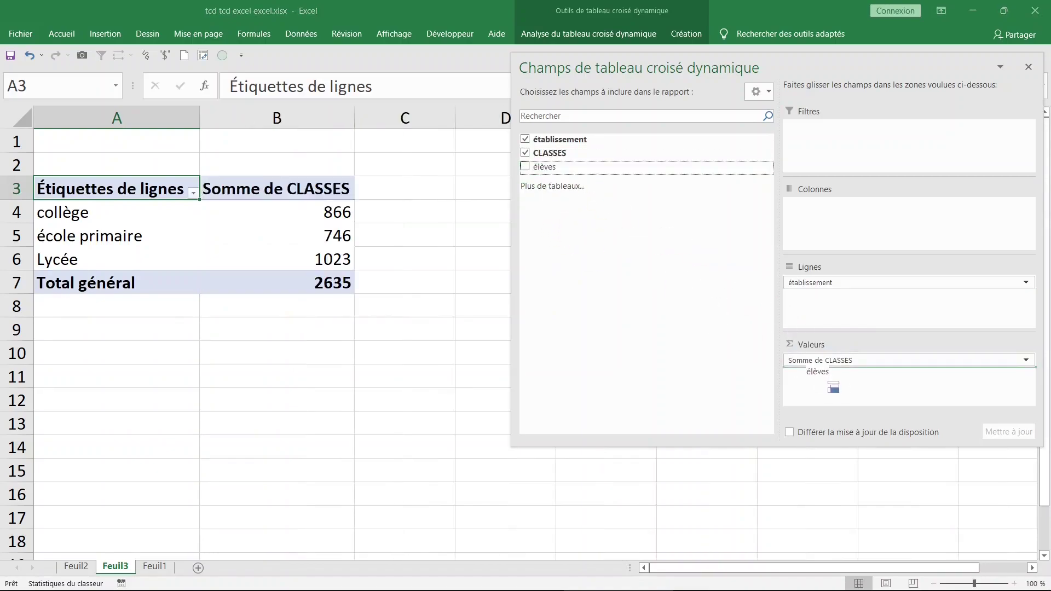
pyautogui.click(316, 349)
pyautogui.click(302, 215)
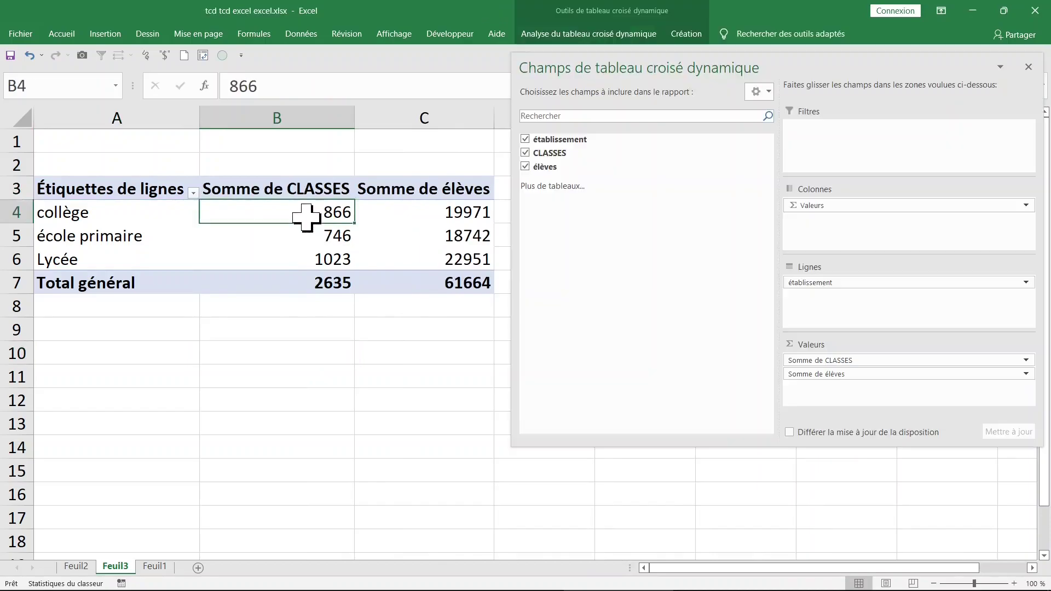
pyautogui.click(304, 303)
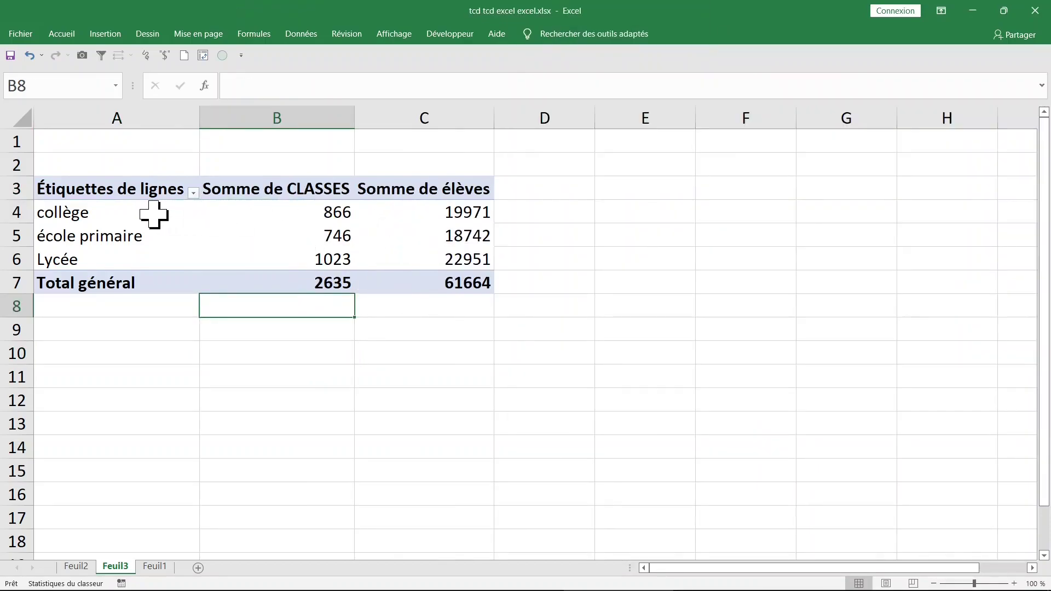
# Drag the école primaire row label above collège in the pivot table.
pyautogui.moveTo(114, 213); pyautogui.dragTo(101, 298)
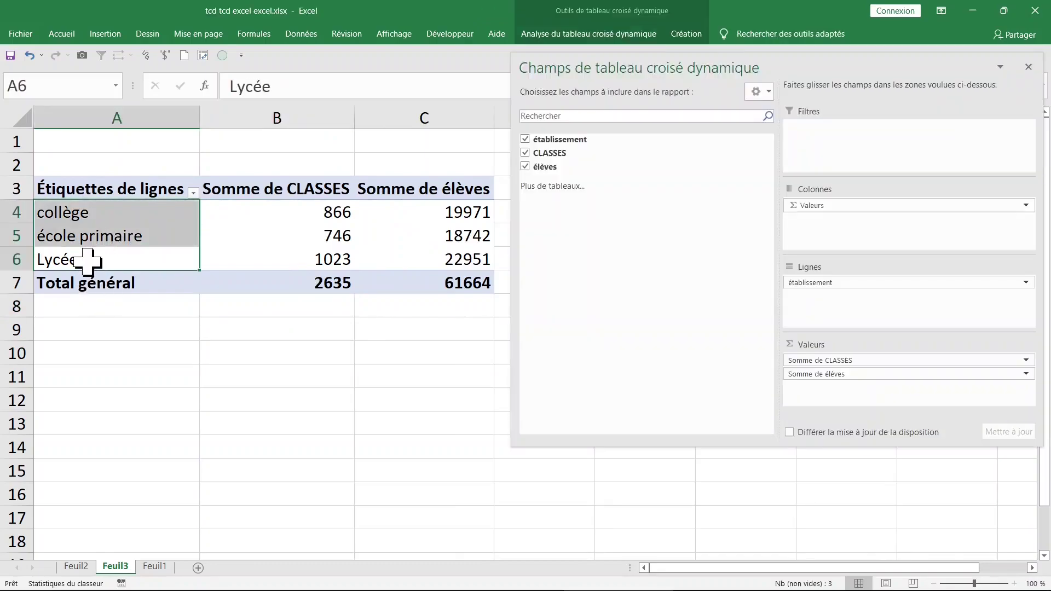
pyautogui.click(87, 235)
pyautogui.click(90, 215)
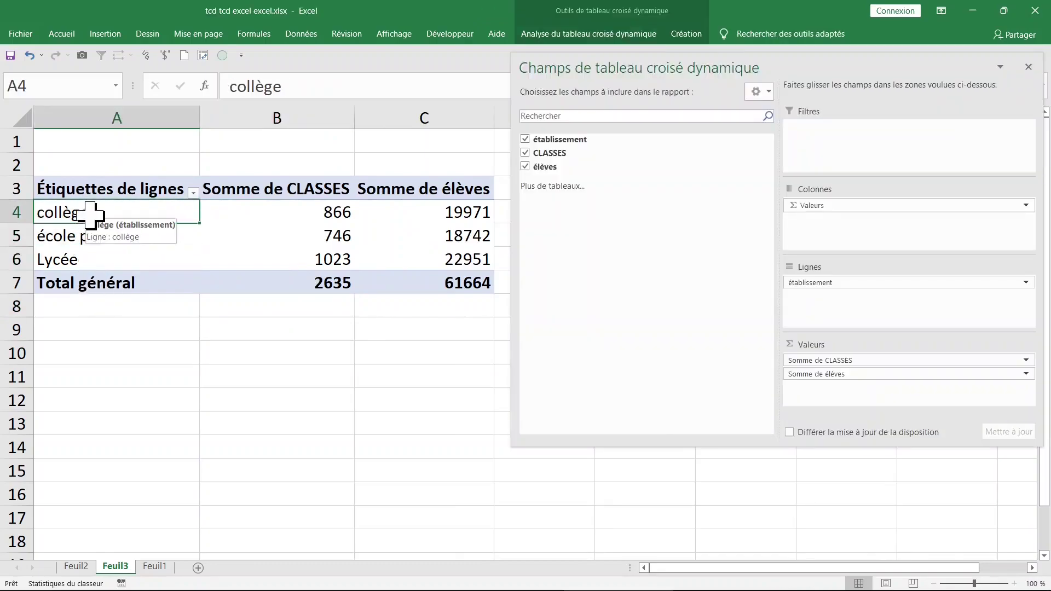
pyautogui.click(94, 235)
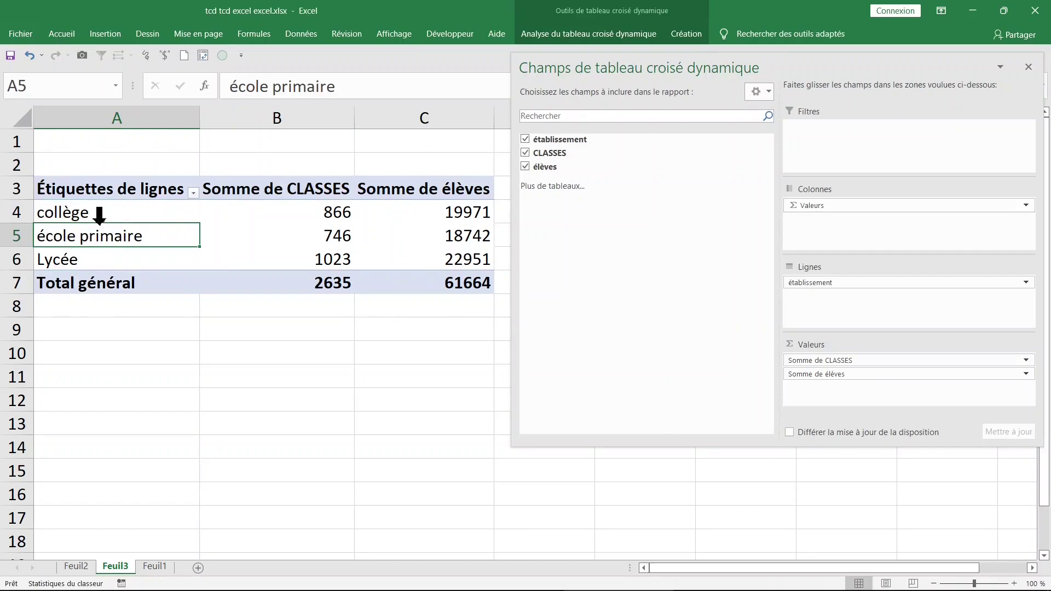
pyautogui.moveTo(97, 224); pyautogui.dragTo(97, 199)
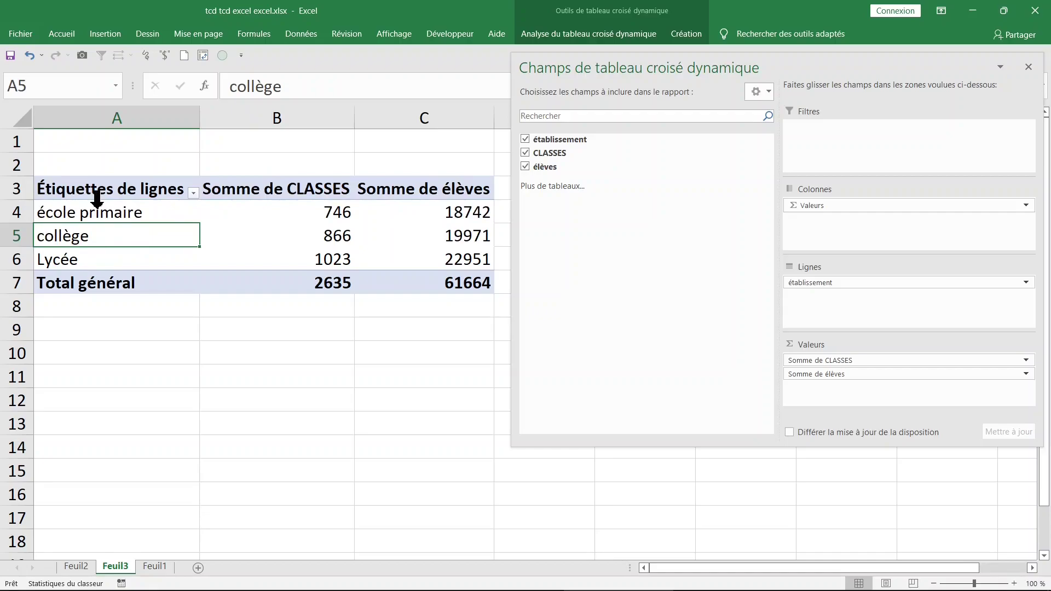
pyautogui.click(95, 214)
pyautogui.click(95, 304)
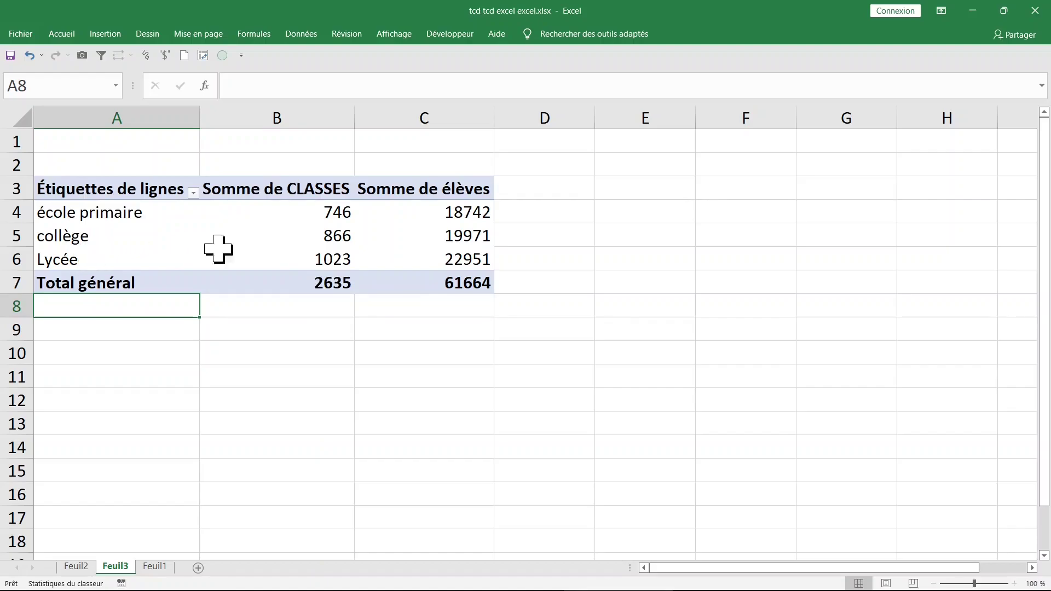
# Replace the CLASSES and élèves sums with a count of établissement per type.
pyautogui.click(276, 215)
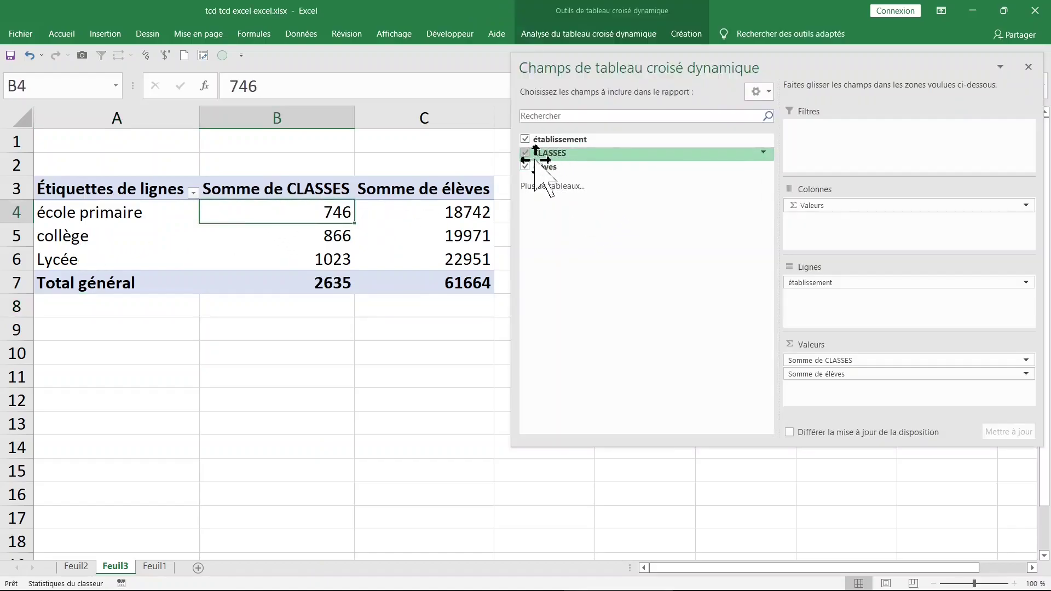
pyautogui.click(525, 153)
pyautogui.click(525, 167)
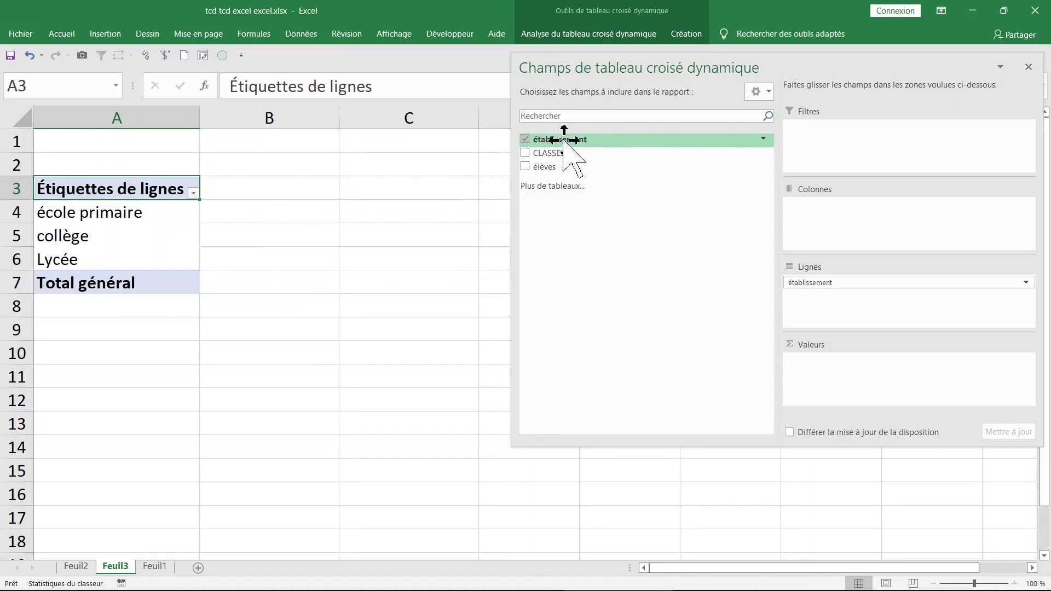
pyautogui.moveTo(563, 140); pyautogui.dragTo(843, 381)
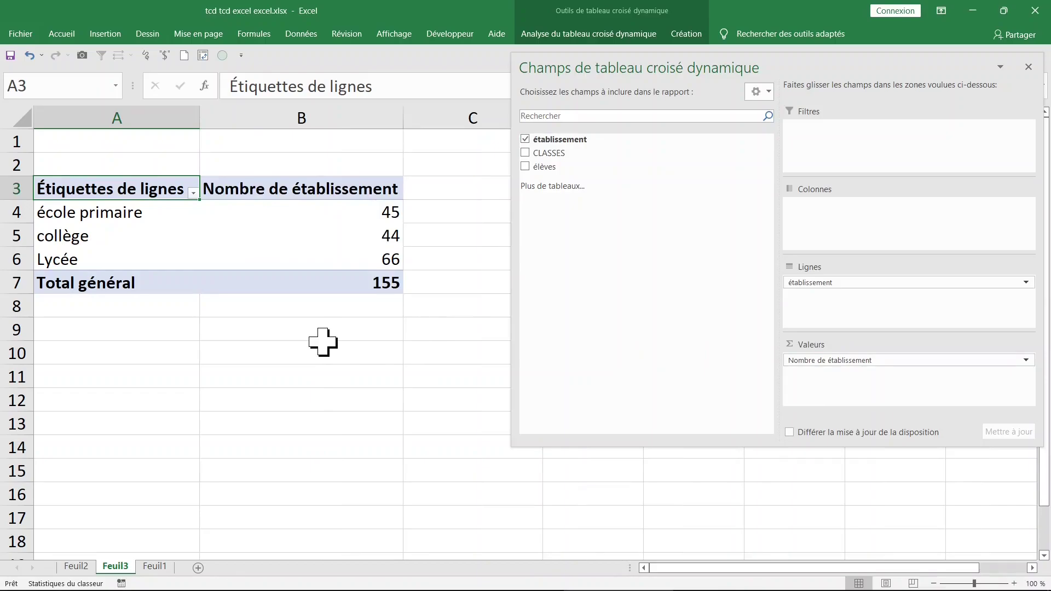
pyautogui.click(309, 232)
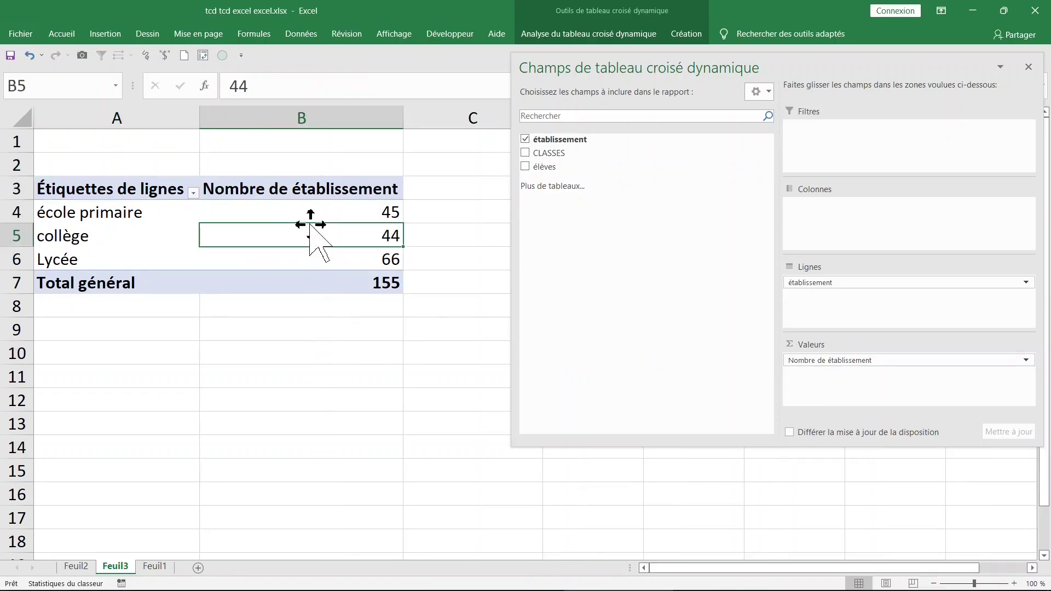
pyautogui.click(109, 211)
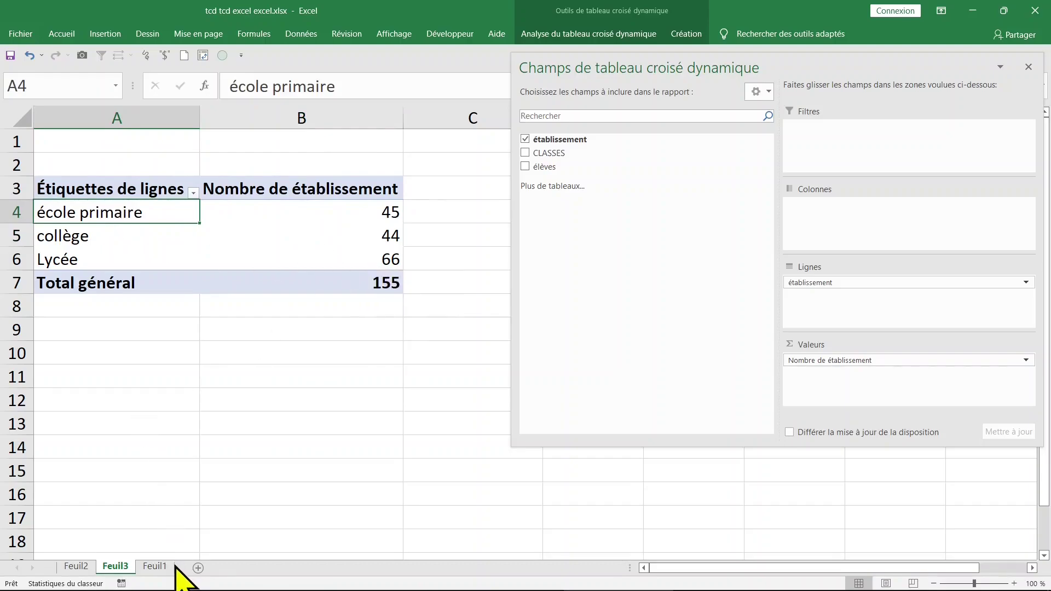
# Check the Feuil1 source rows, then review the counts 45, 44 and 66 on Feuil3.
pyautogui.click(158, 567)
pyautogui.click(117, 331)
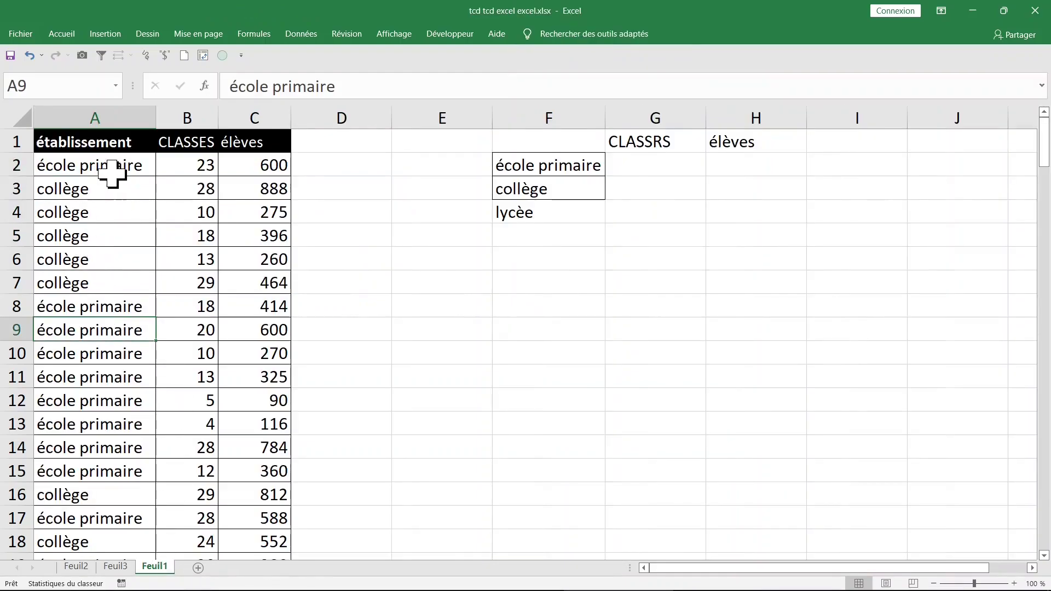
pyautogui.moveTo(112, 174); pyautogui.dragTo(98, 281)
pyautogui.click(96, 377)
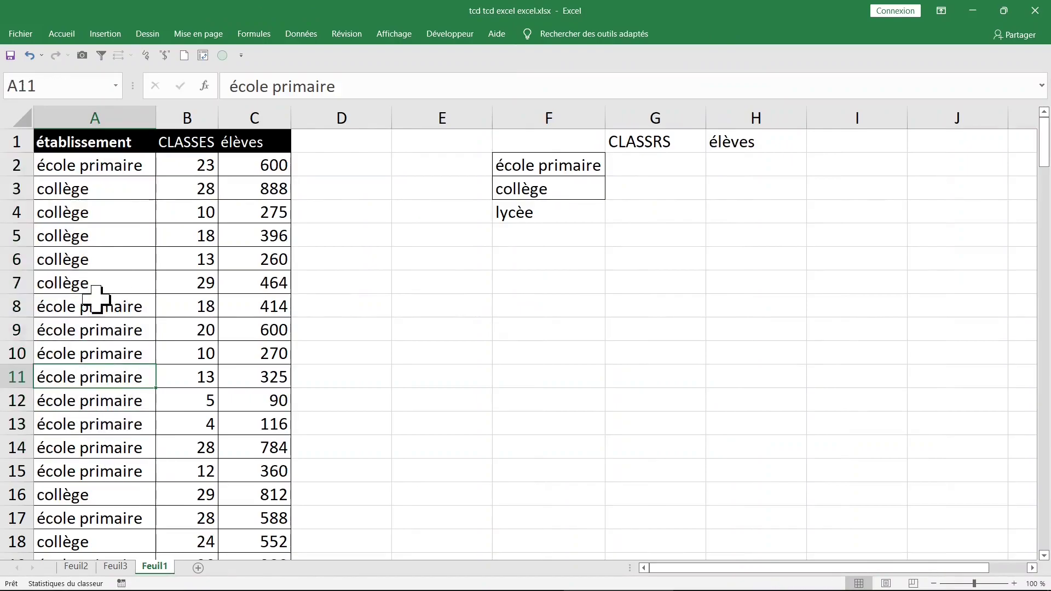
pyautogui.click(123, 567)
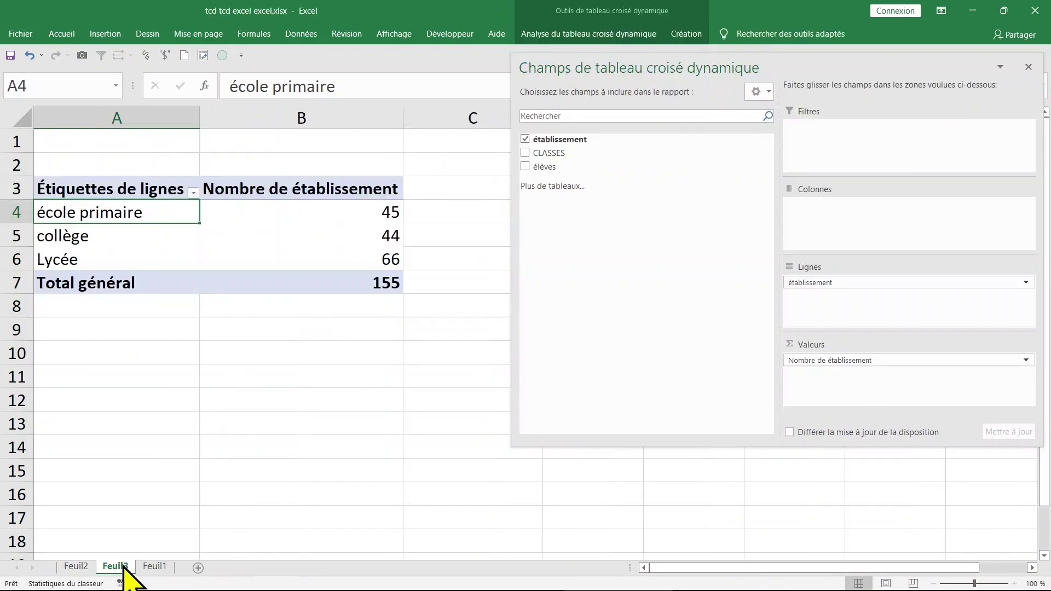
pyautogui.click(102, 237)
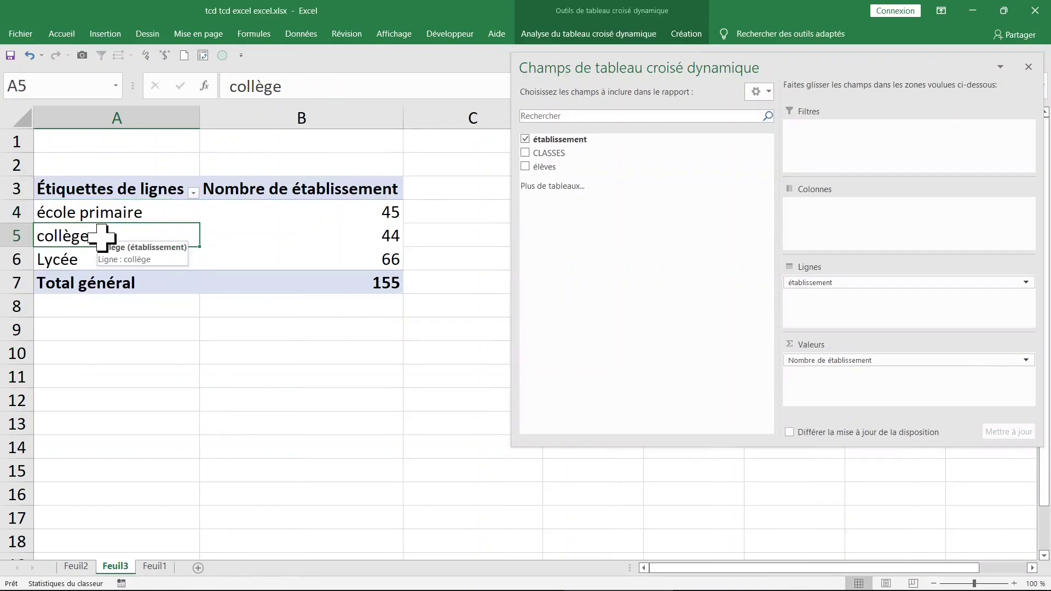
pyautogui.click(383, 256)
pyautogui.click(134, 210)
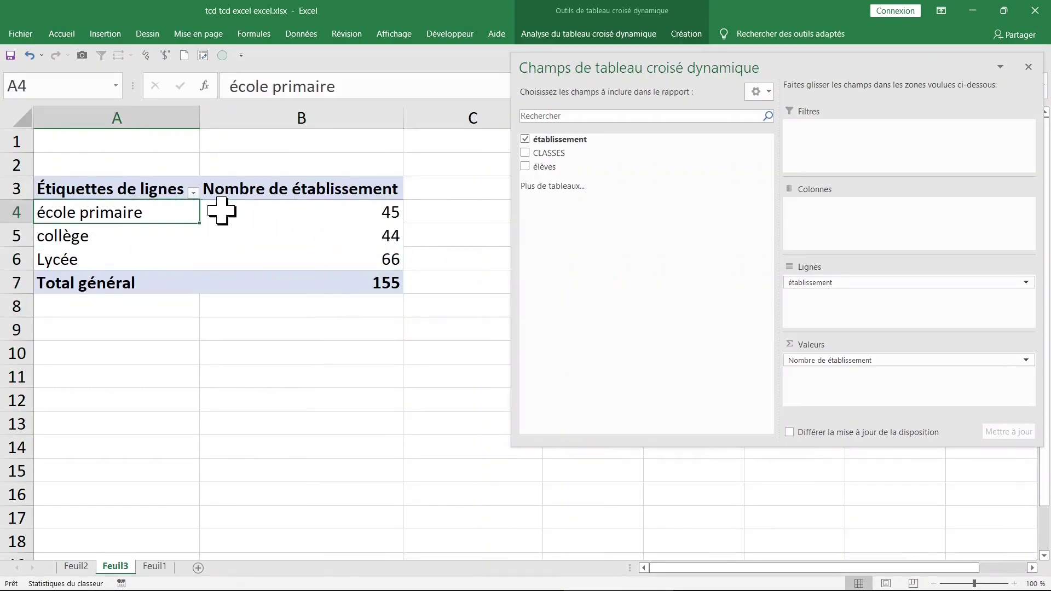
pyautogui.click(383, 213)
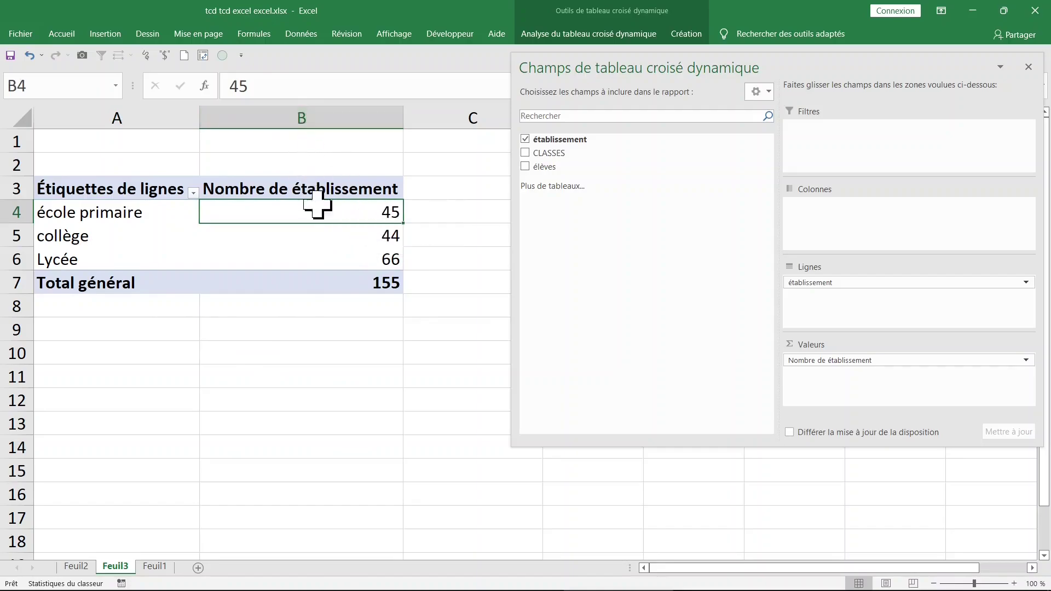
# Drill down on the école primaire count of 45 to list its source rows.
pyautogui.doubleClick(325, 210)
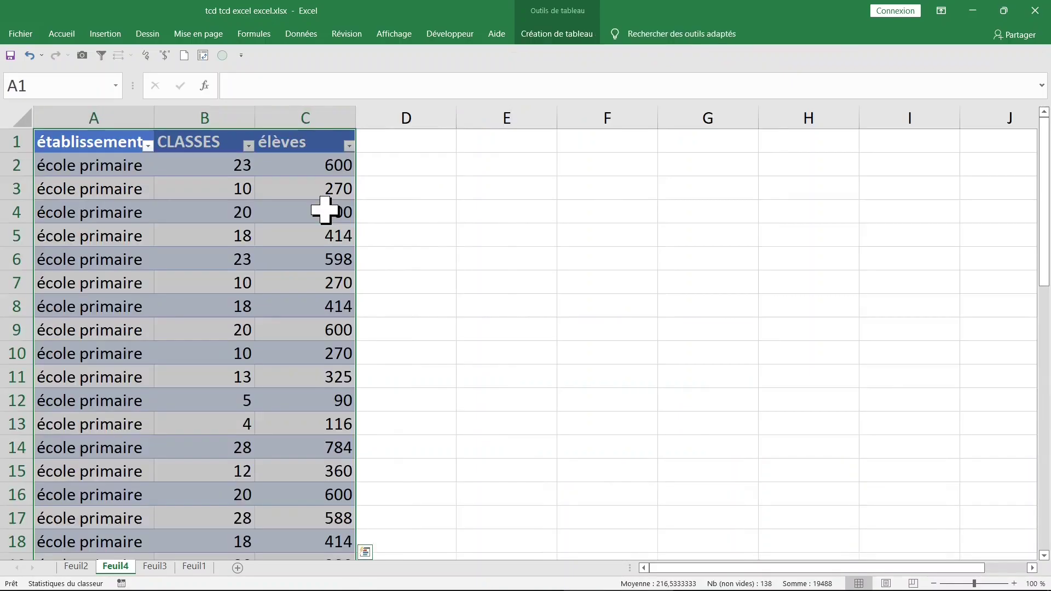
pyautogui.click(117, 298)
pyautogui.click(186, 241)
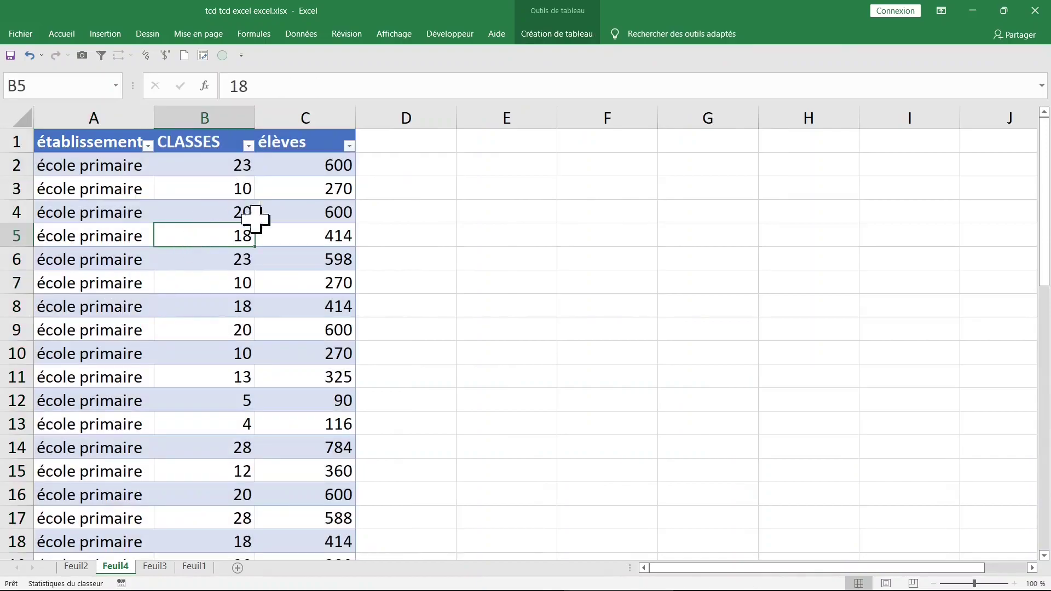
pyautogui.click(155, 567)
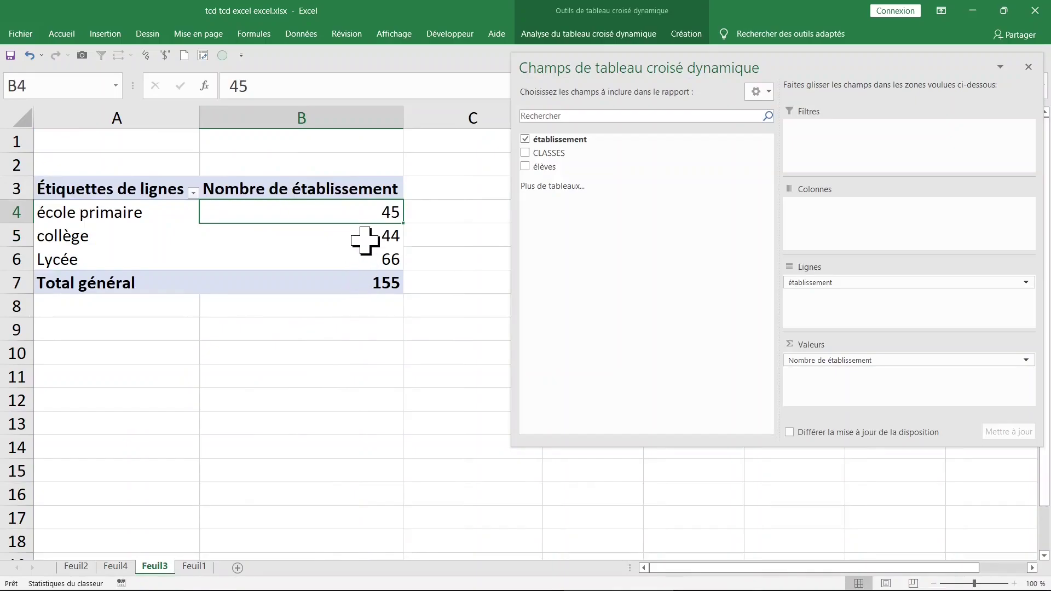
# Drill down on the collège count of 44 to list its source rows.
pyautogui.click(365, 241)
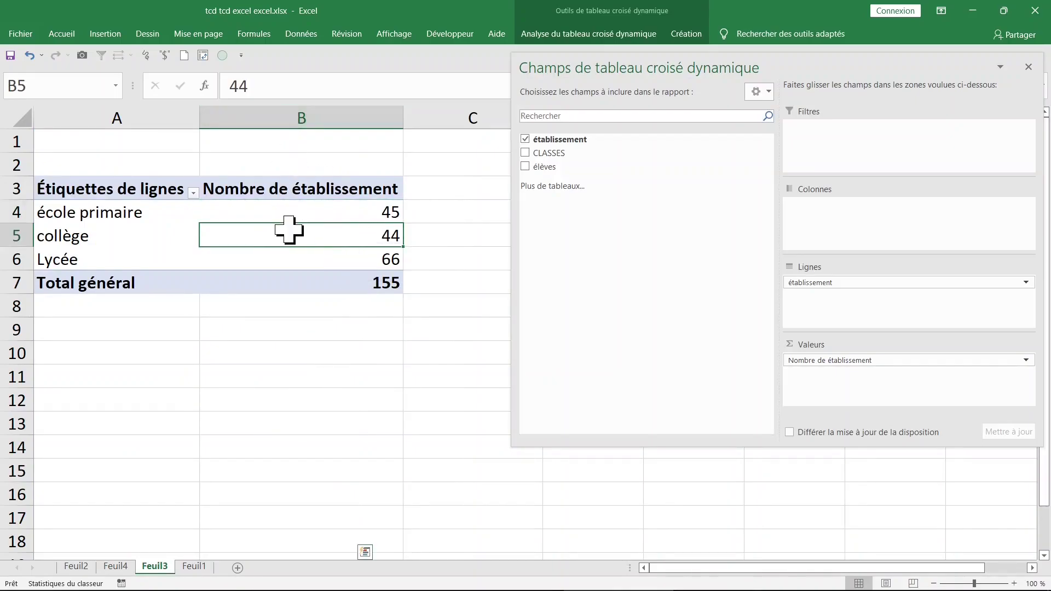
pyautogui.doubleClick(289, 229)
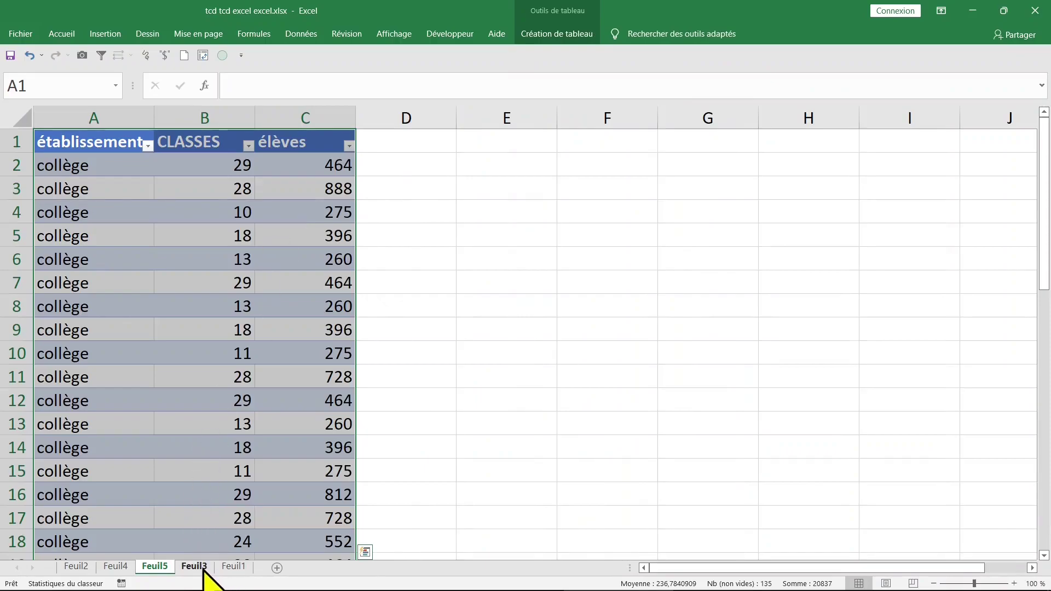
pyautogui.click(233, 567)
pyautogui.click(192, 567)
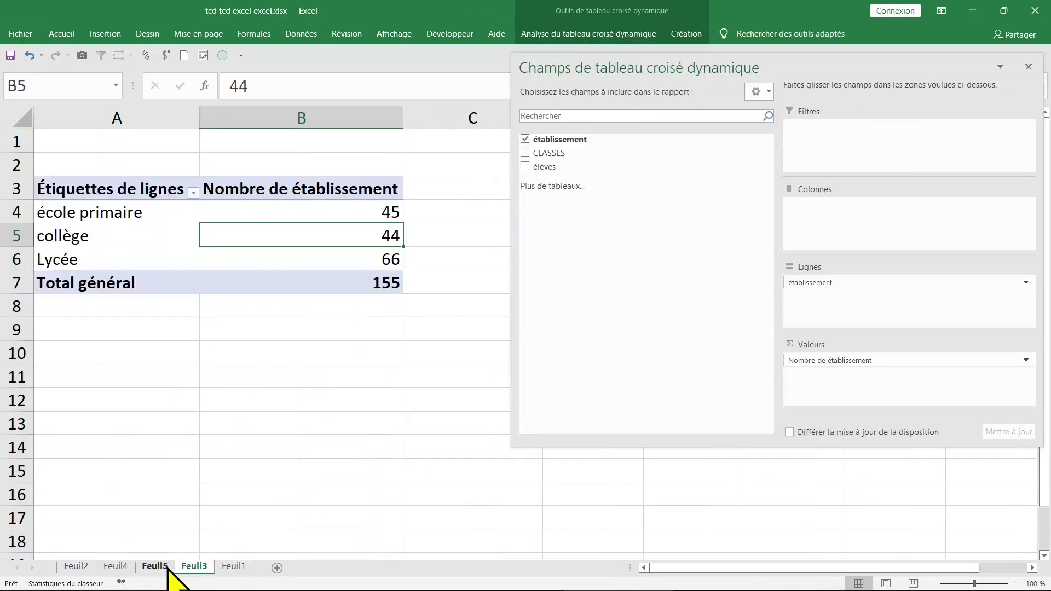
pyautogui.click(290, 257)
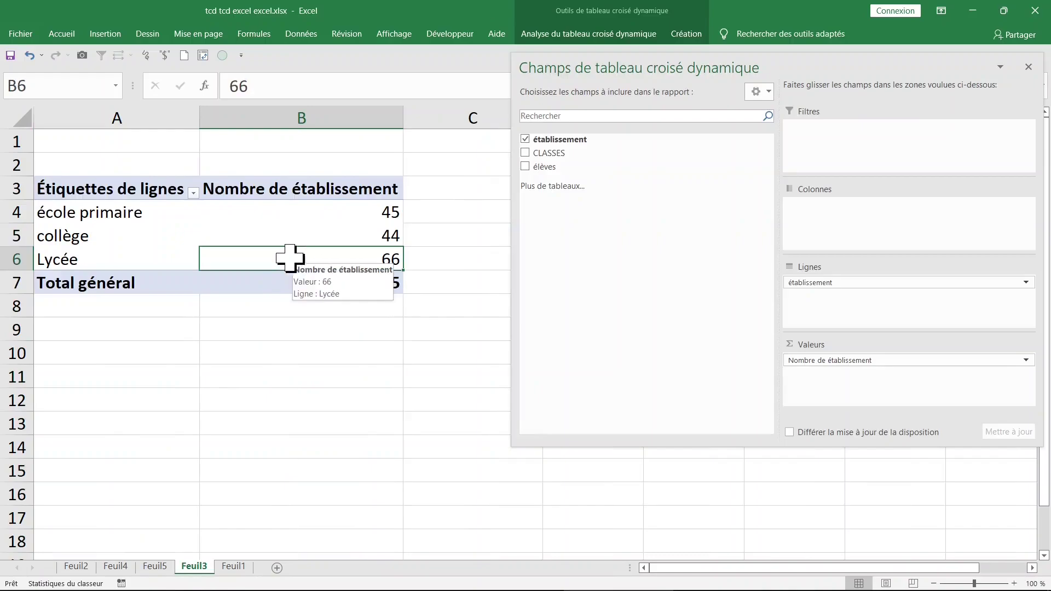
# Show the Lycée detail rows behind the count of 66 with Afficher les détails.
pyautogui.rightClick(232, 257)
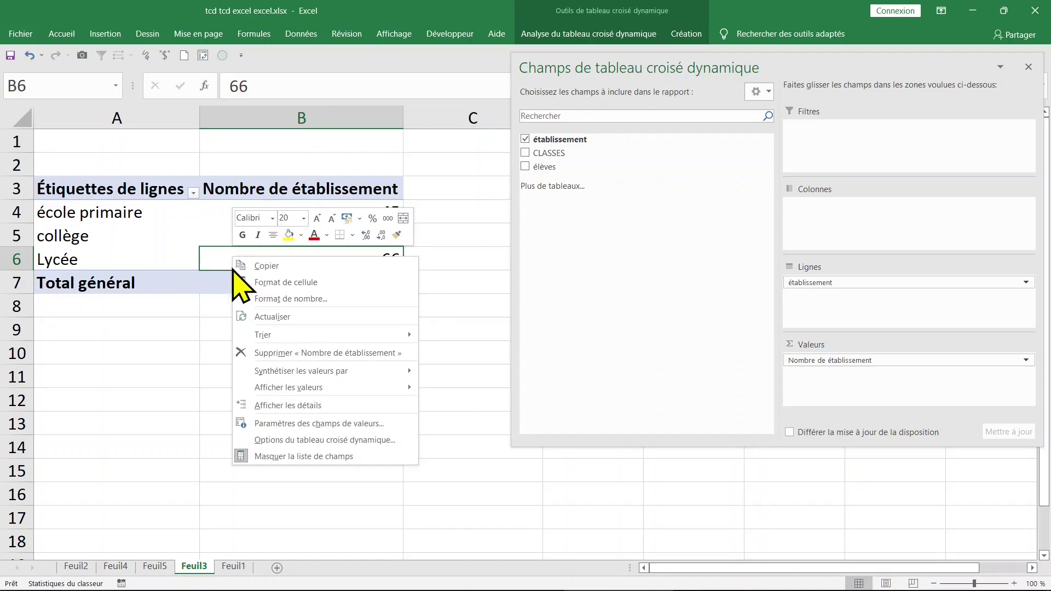
pyautogui.click(313, 406)
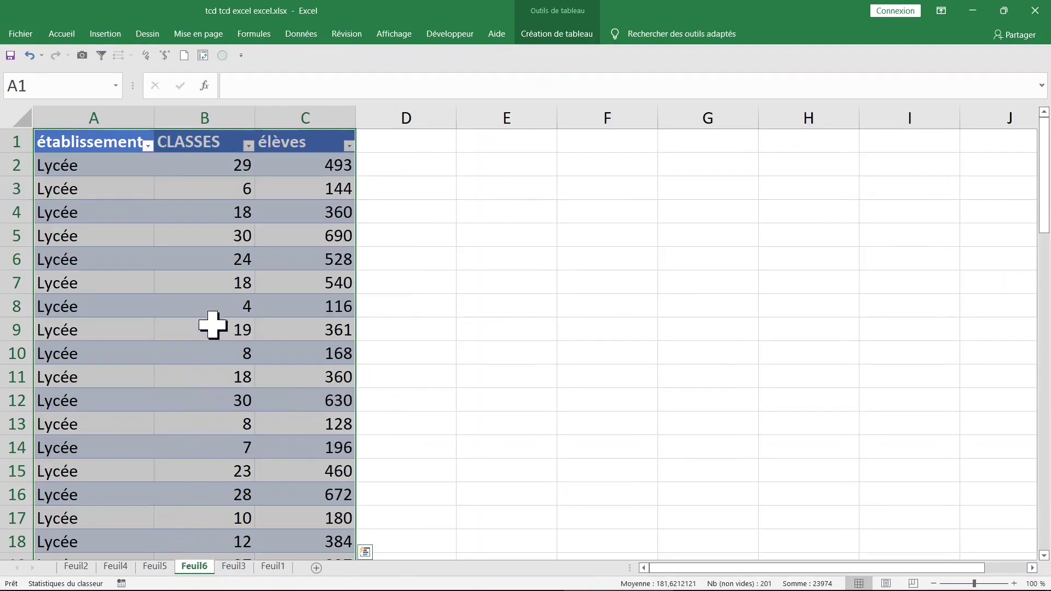
# Go back to Feuil3 and review the counts 45, 44 and 66.
pyautogui.click(233, 567)
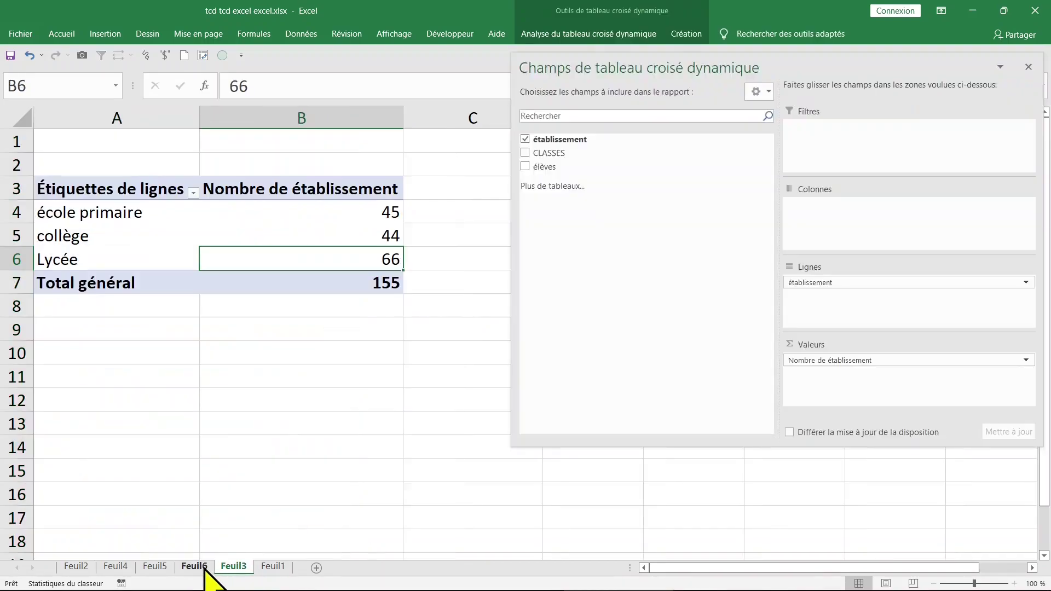
pyautogui.click(189, 242)
pyautogui.click(225, 262)
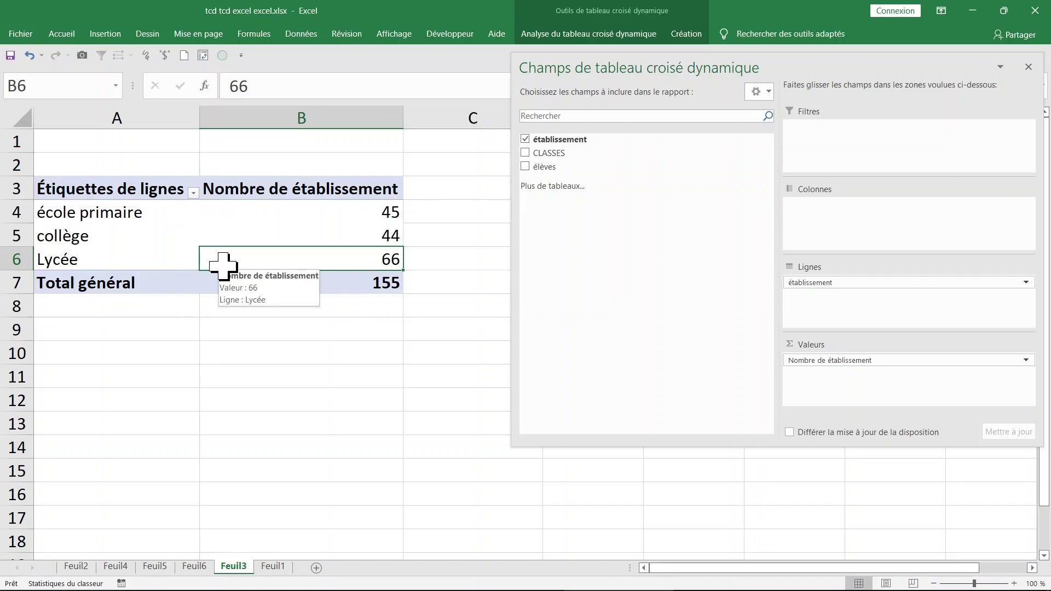
pyautogui.click(262, 216)
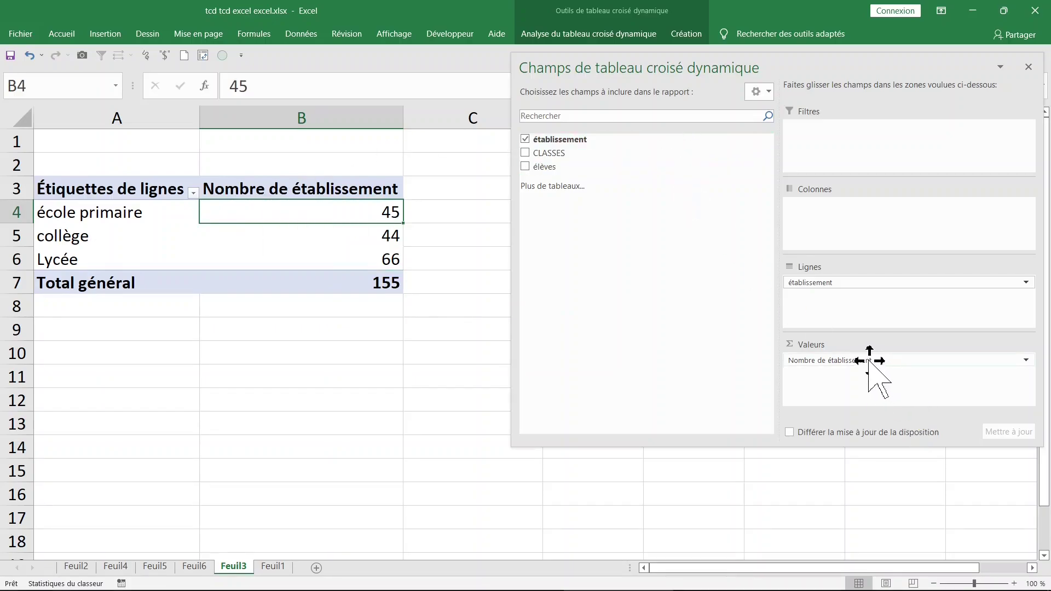
# Swap the établissement count in Valeurs for the sum of élèves.
pyautogui.moveTo(869, 361); pyautogui.dragTo(544, 345)
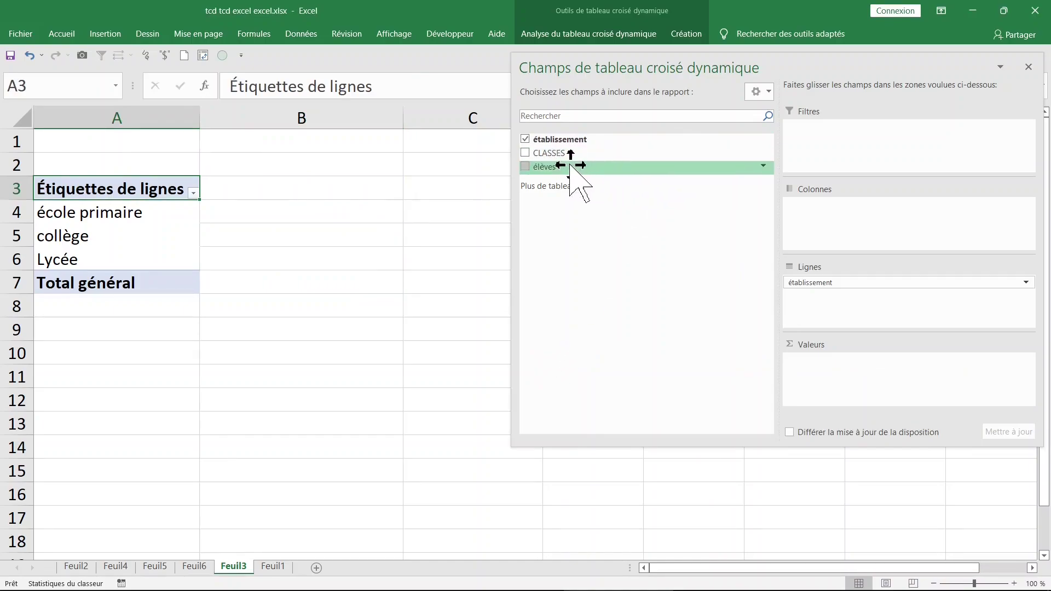
pyautogui.moveTo(570, 165)
pyautogui.mouseDown()
pyautogui.moveTo(832, 377)
pyautogui.moveTo(826, 368)
pyautogui.mouseUp()
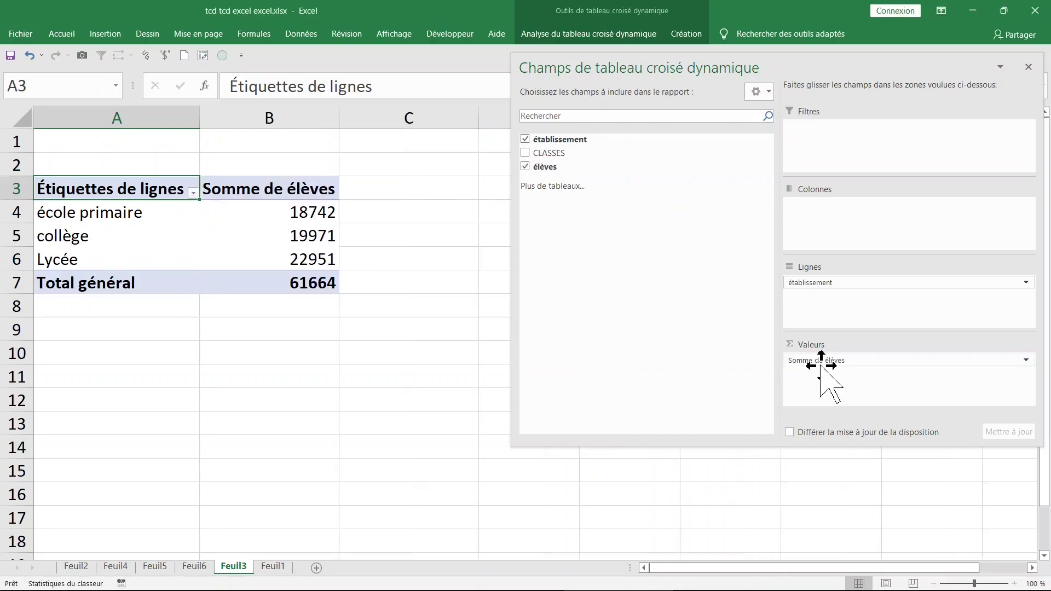
pyautogui.click(265, 196)
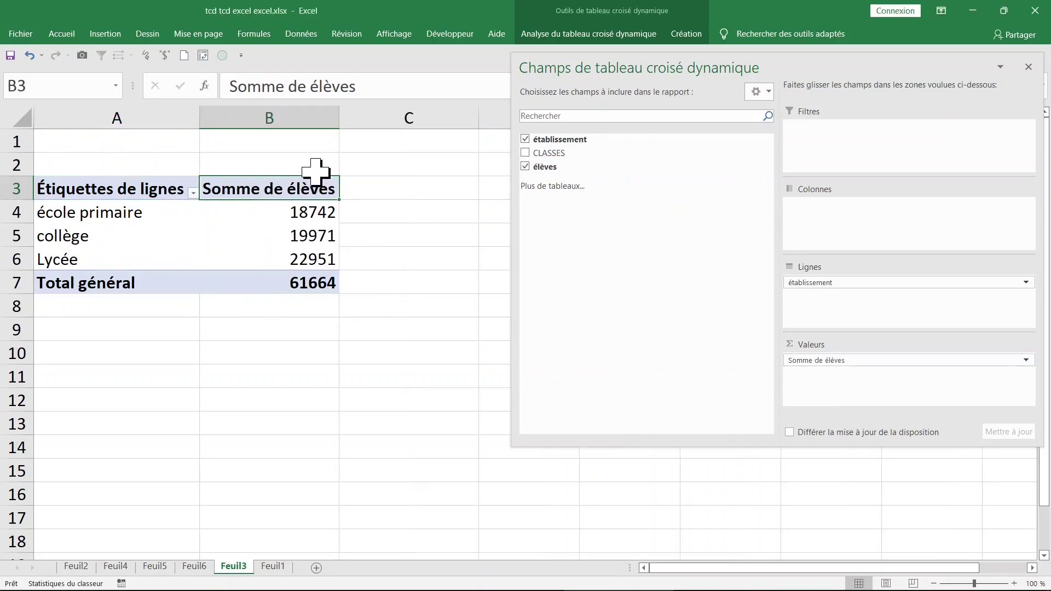
# Preview Max. and Min. in the élèves value settings, then cancel to keep Sum.
pyautogui.doubleClick(243, 189)
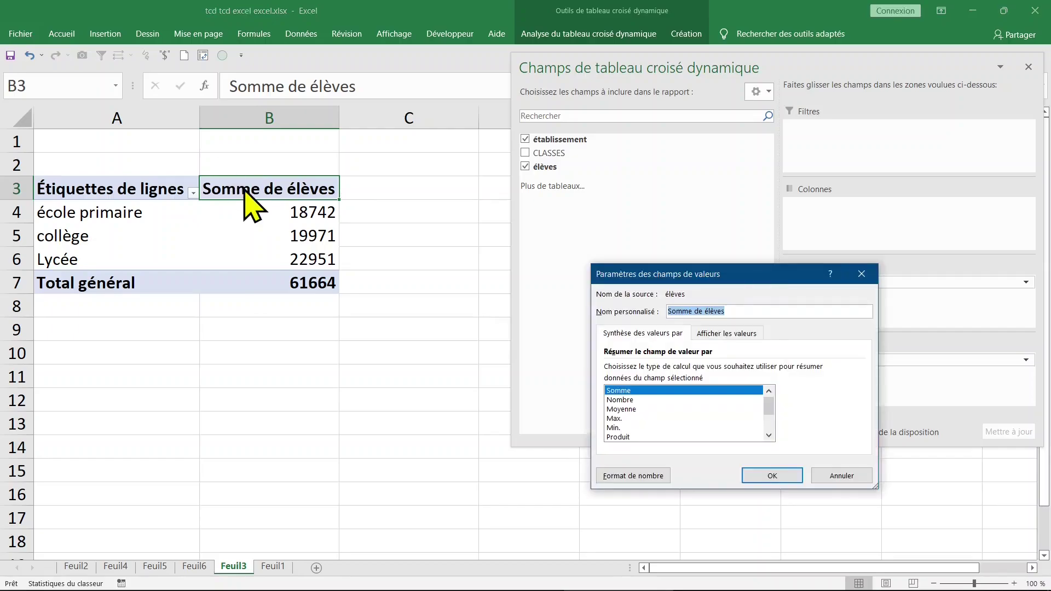
pyautogui.click(633, 419)
pyautogui.click(633, 427)
pyautogui.click(841, 475)
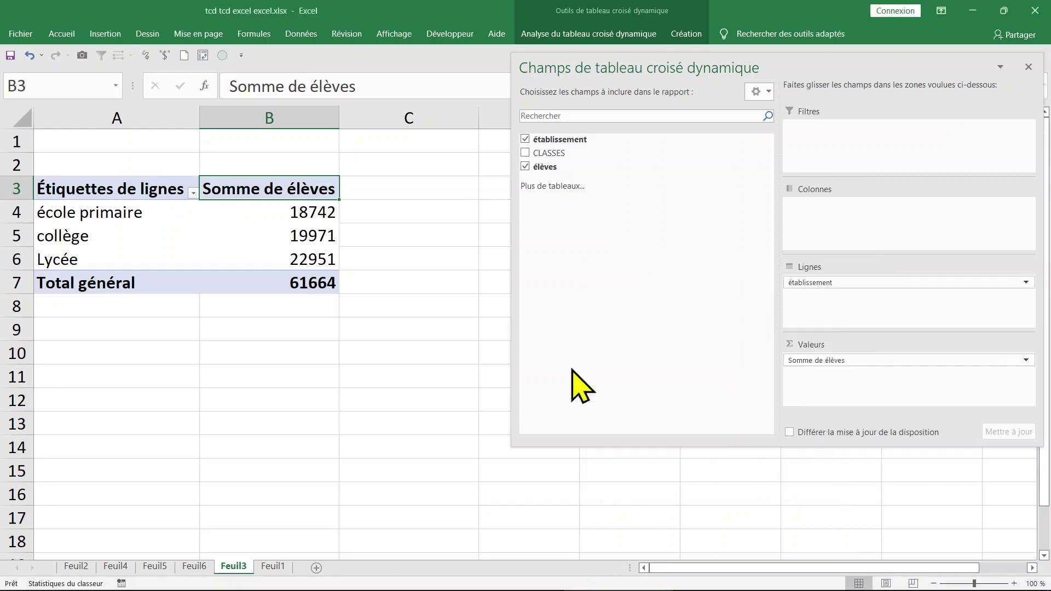
# Bring up the context menu on the école primaire total 18742, then dismiss it.
pyautogui.click(293, 213)
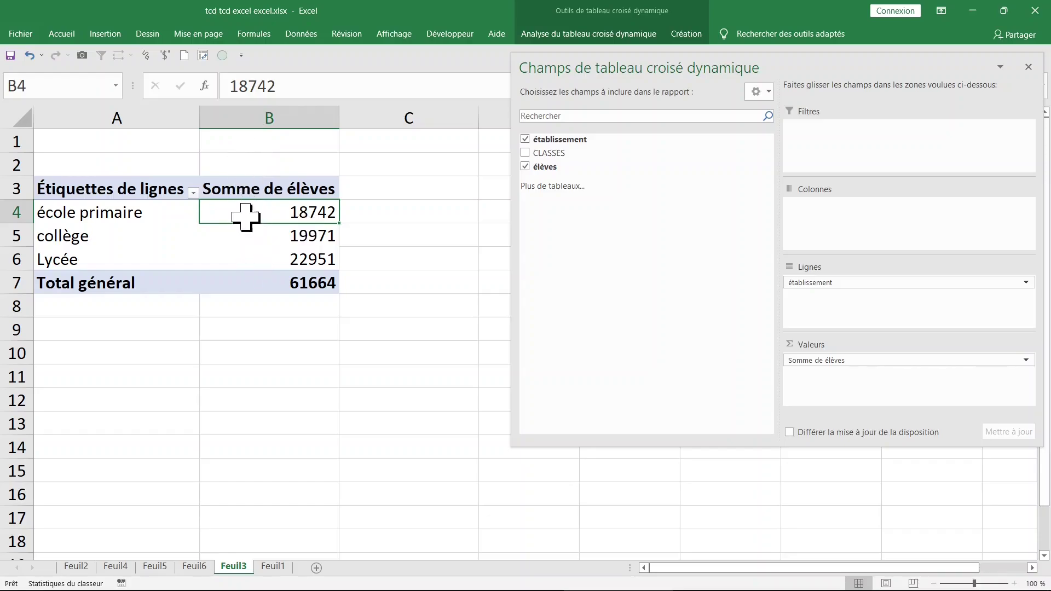
pyautogui.rightClick(244, 218)
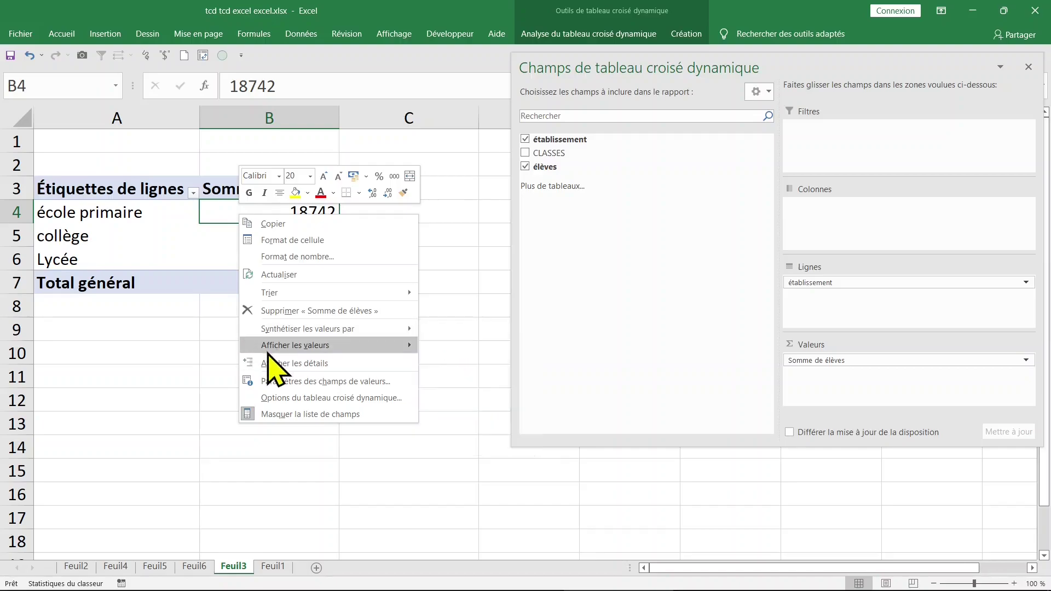
pyautogui.click(113, 355)
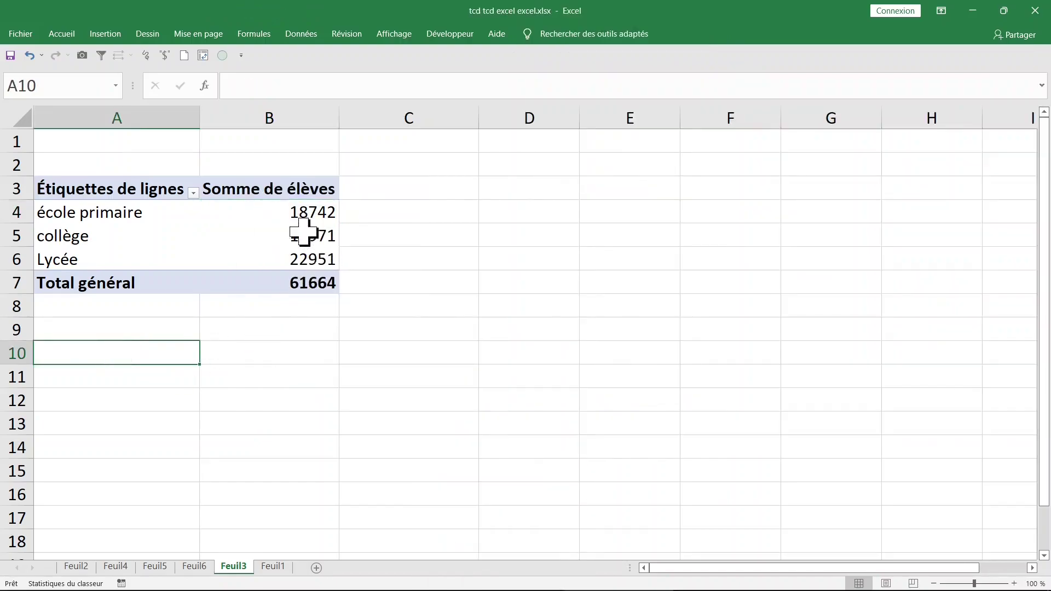
pyautogui.click(275, 233)
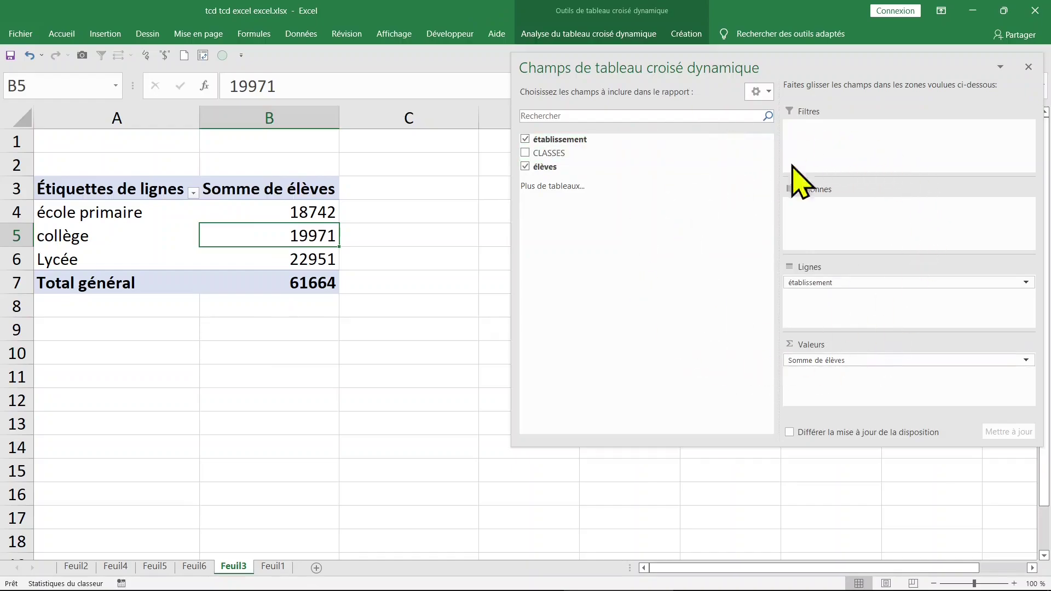
# Summarise élèves by Max., showing 784 for école primaire and 837 for Lycée.
pyautogui.click(1026, 361)
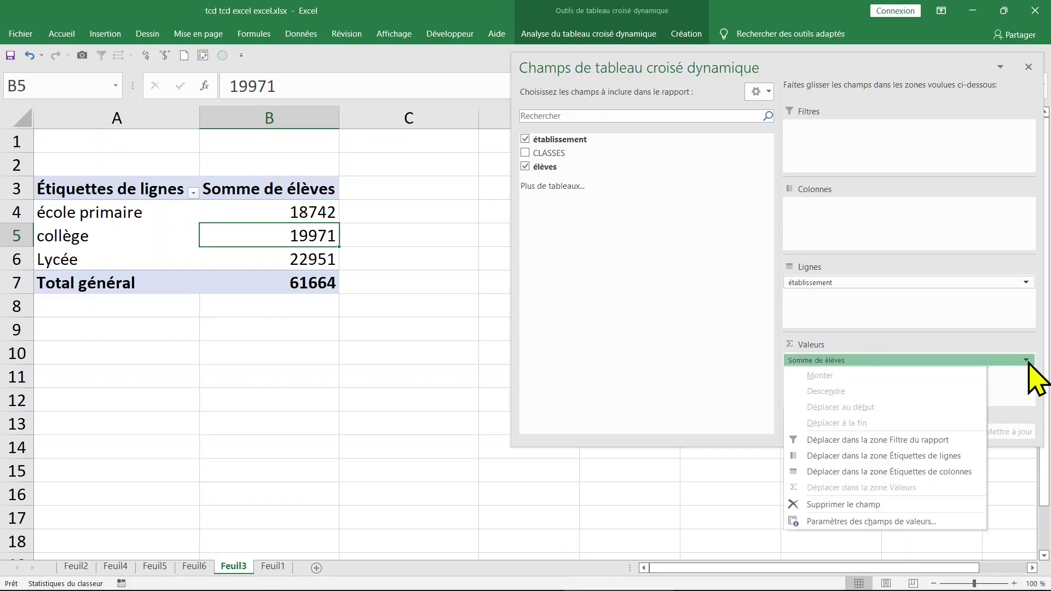
pyautogui.click(906, 523)
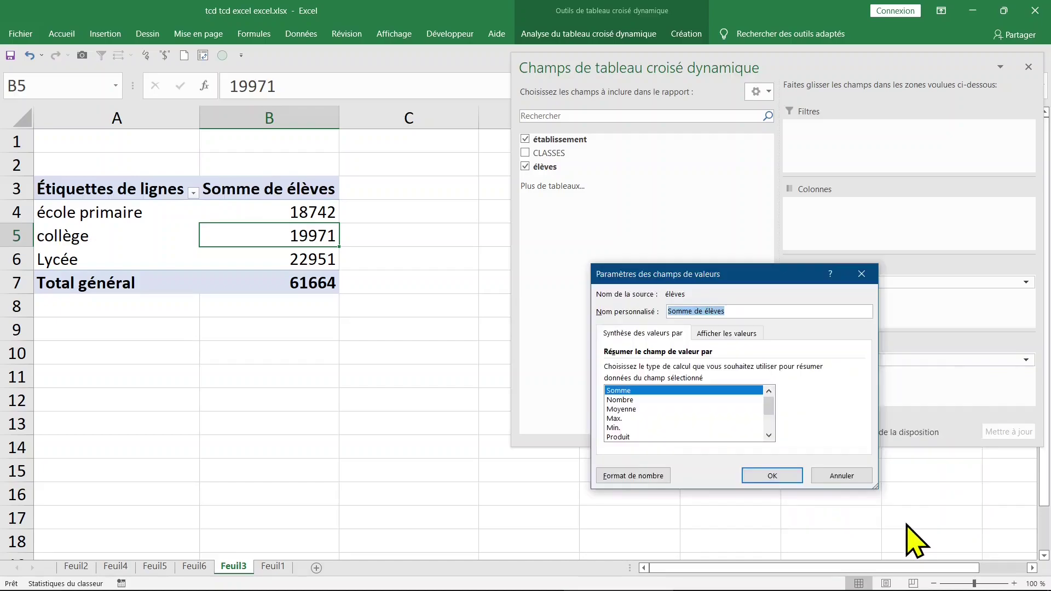
pyautogui.click(635, 419)
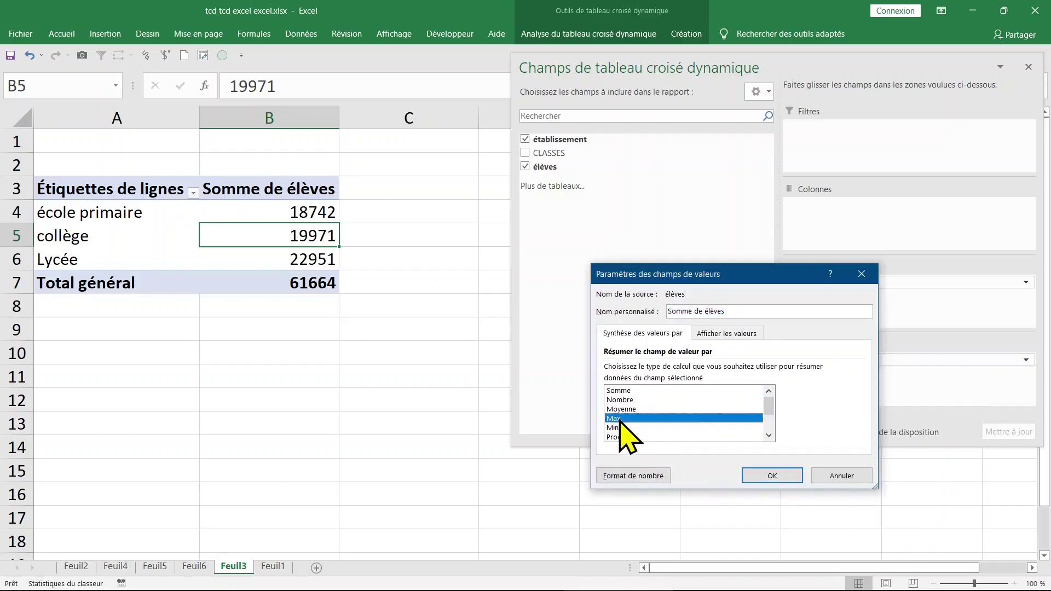
pyautogui.click(772, 475)
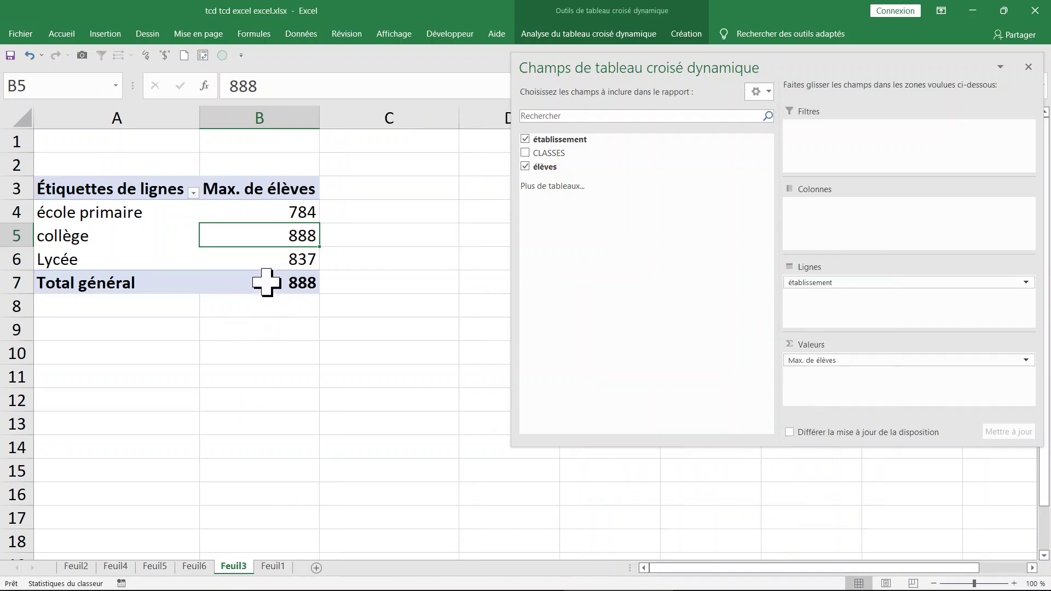
pyautogui.click(269, 213)
pyautogui.click(130, 212)
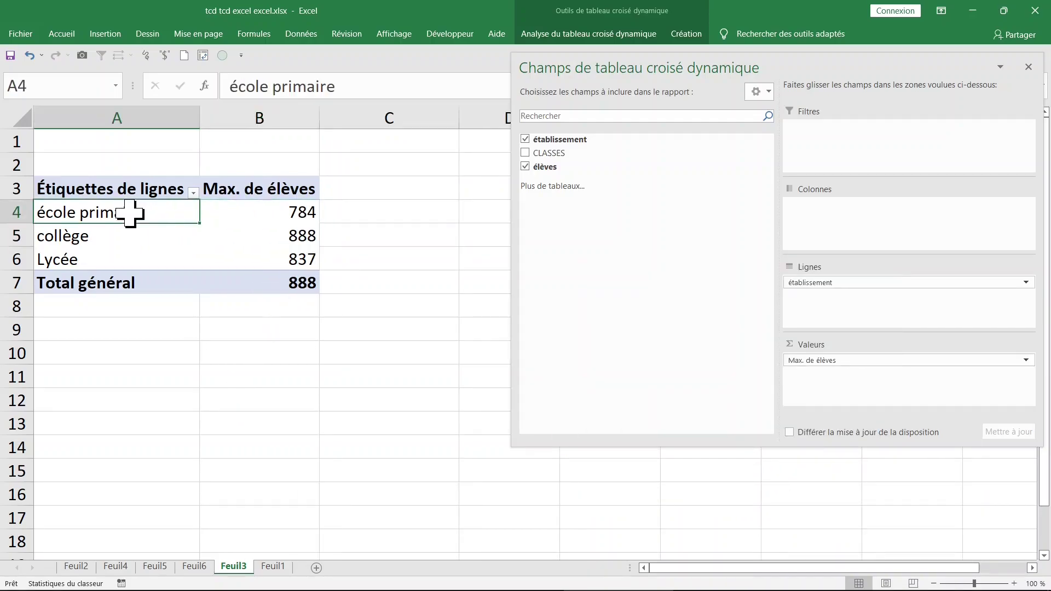
pyautogui.click(235, 212)
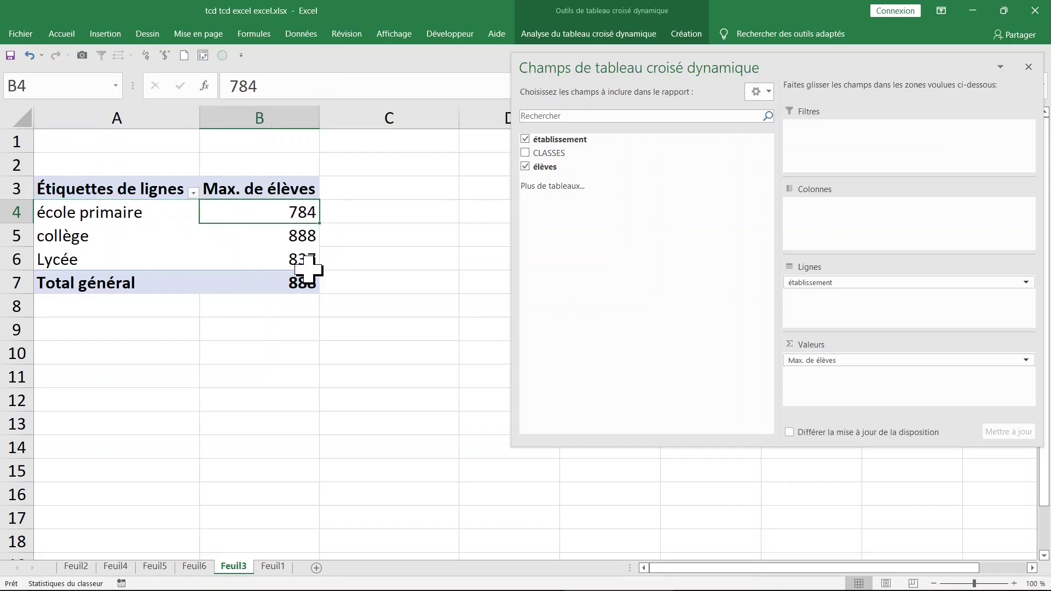
pyautogui.click(275, 242)
pyautogui.click(276, 255)
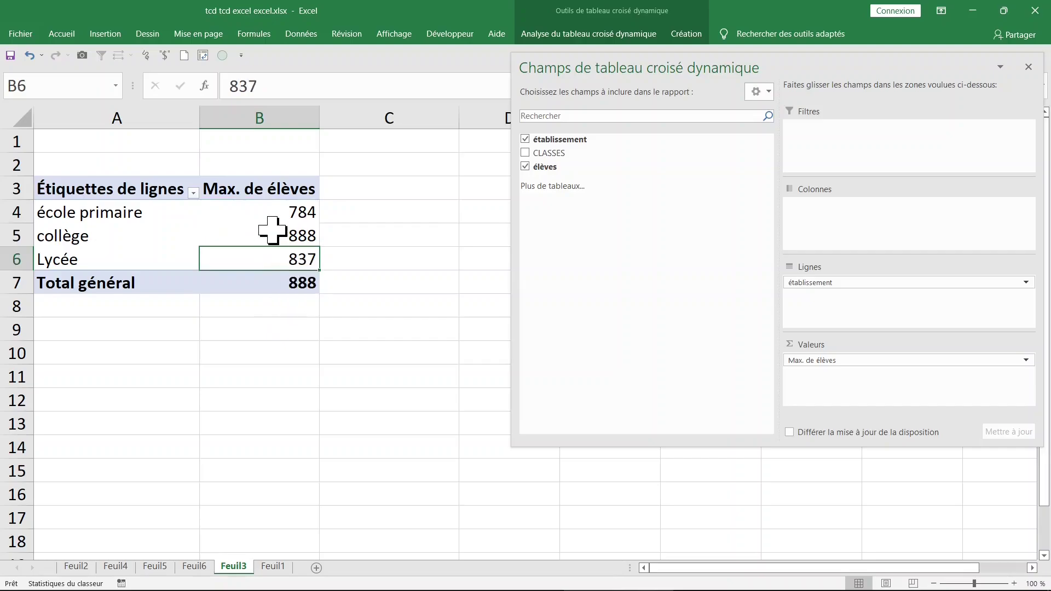
pyautogui.click(272, 230)
pyautogui.click(276, 258)
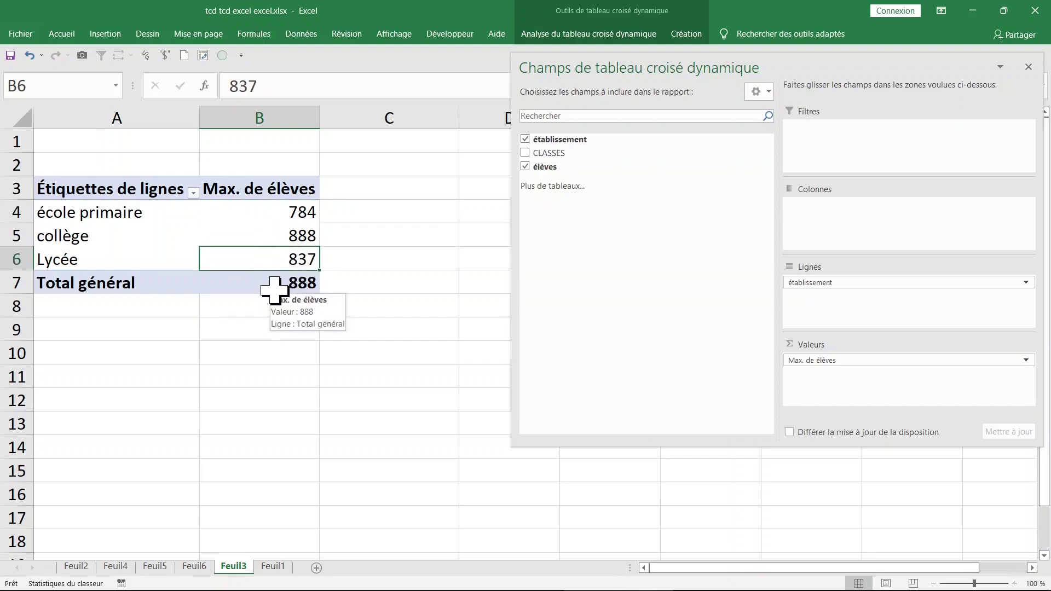
pyautogui.click(262, 216)
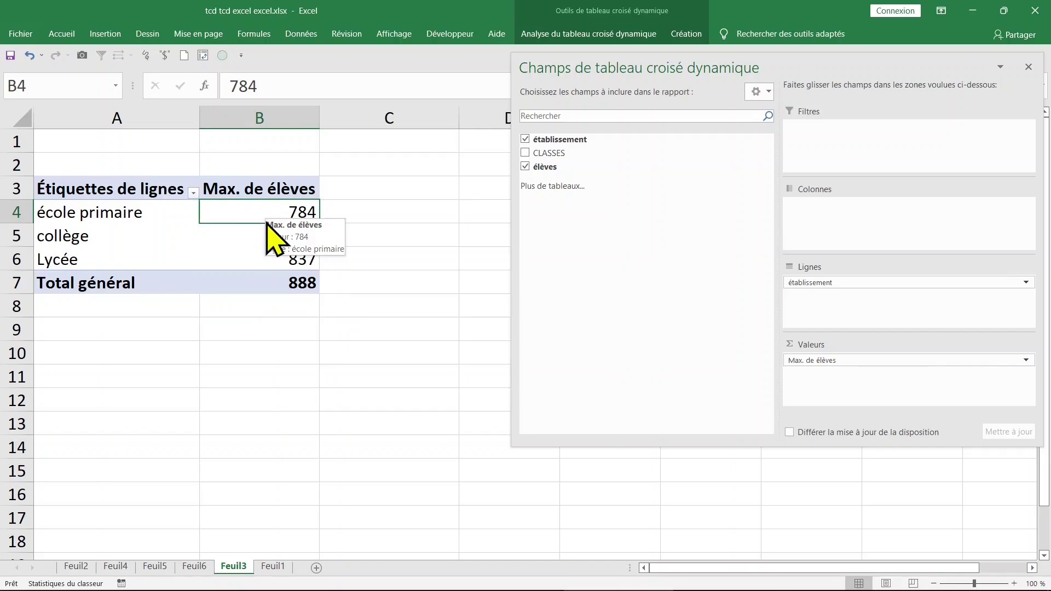
# Switch the élèves summary to Min., giving 54 for école primaire.
pyautogui.click(253, 190)
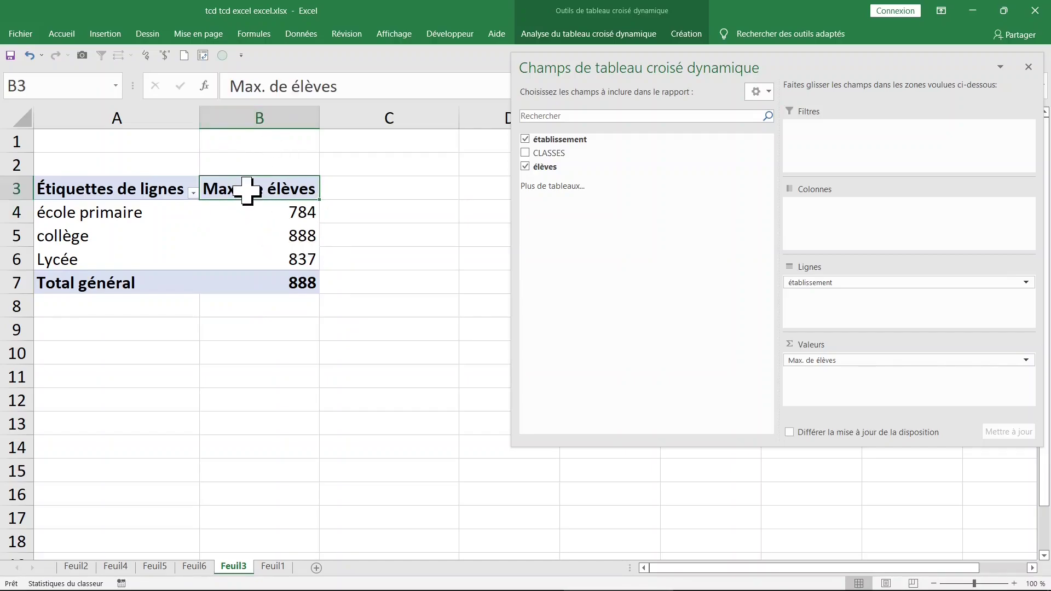
pyautogui.doubleClick(246, 190)
pyautogui.click(617, 428)
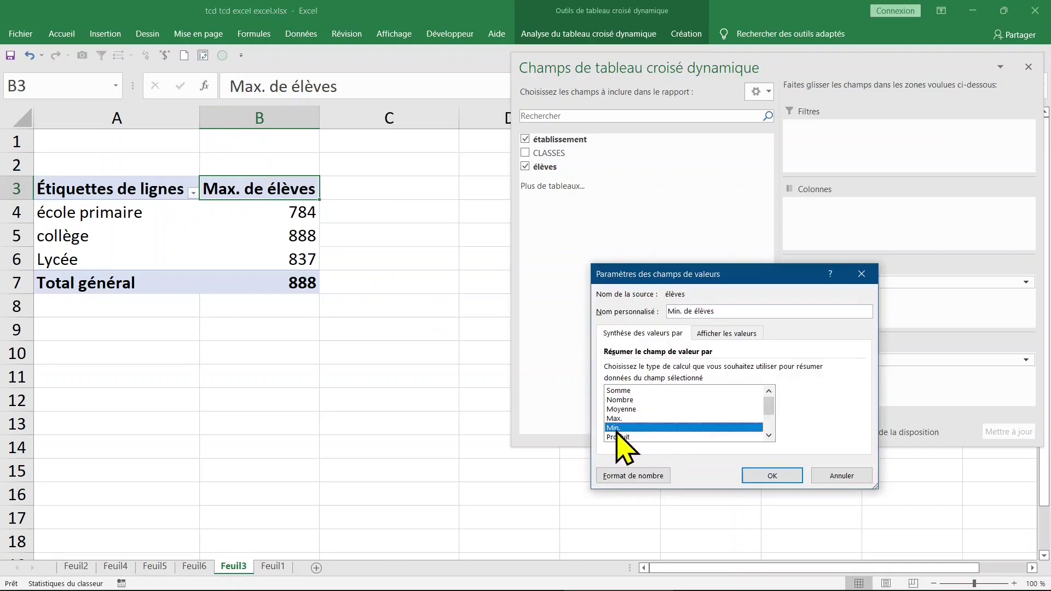
pyautogui.click(766, 475)
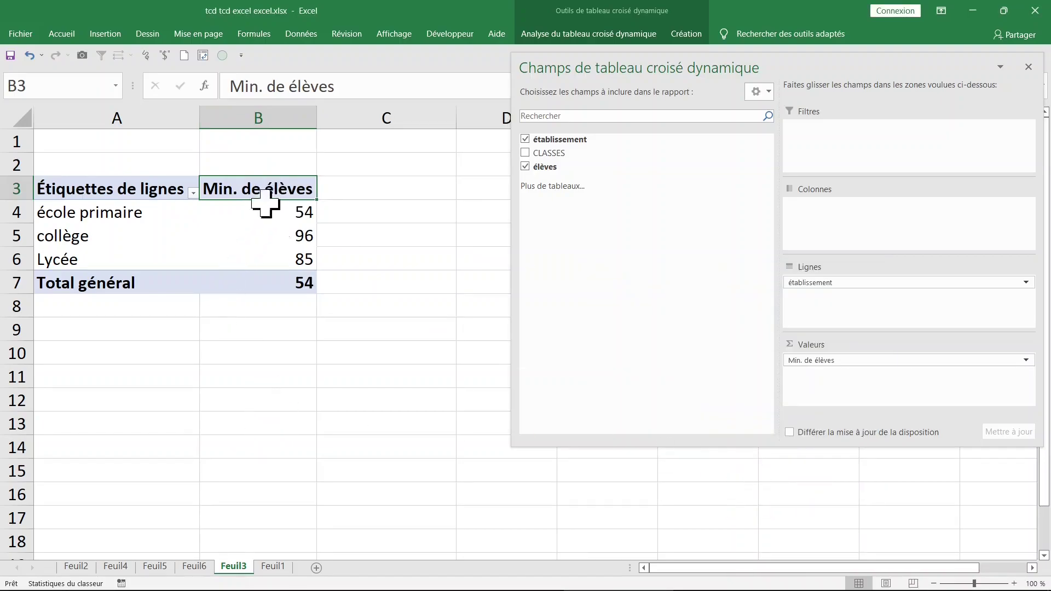
pyautogui.click(251, 218)
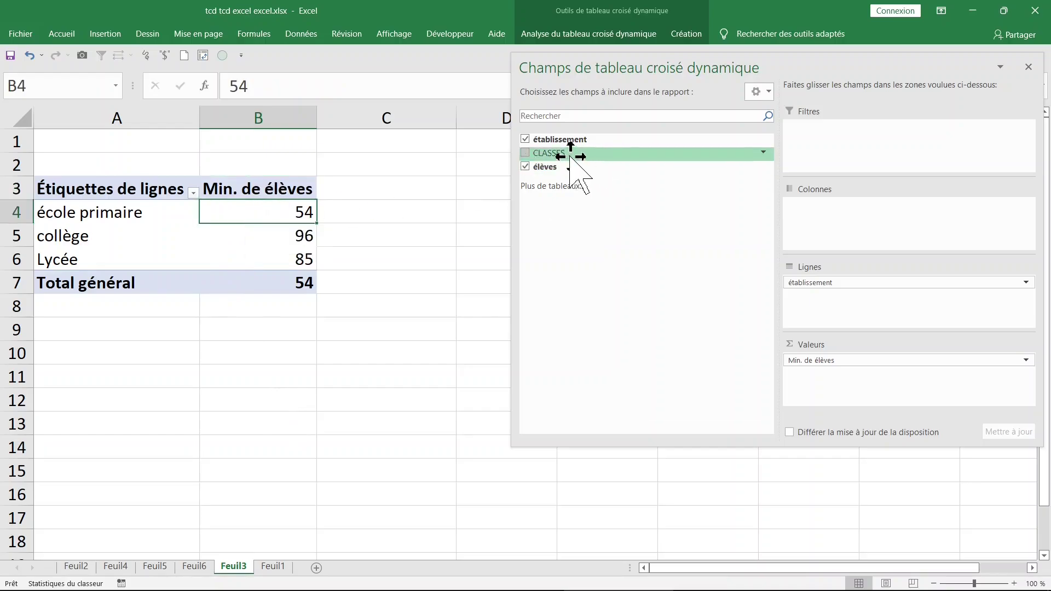
# Add CLASSES as a second value column summarised by Min. (3, 4, 4, total 3).
pyautogui.moveTo(571, 157); pyautogui.dragTo(824, 379)
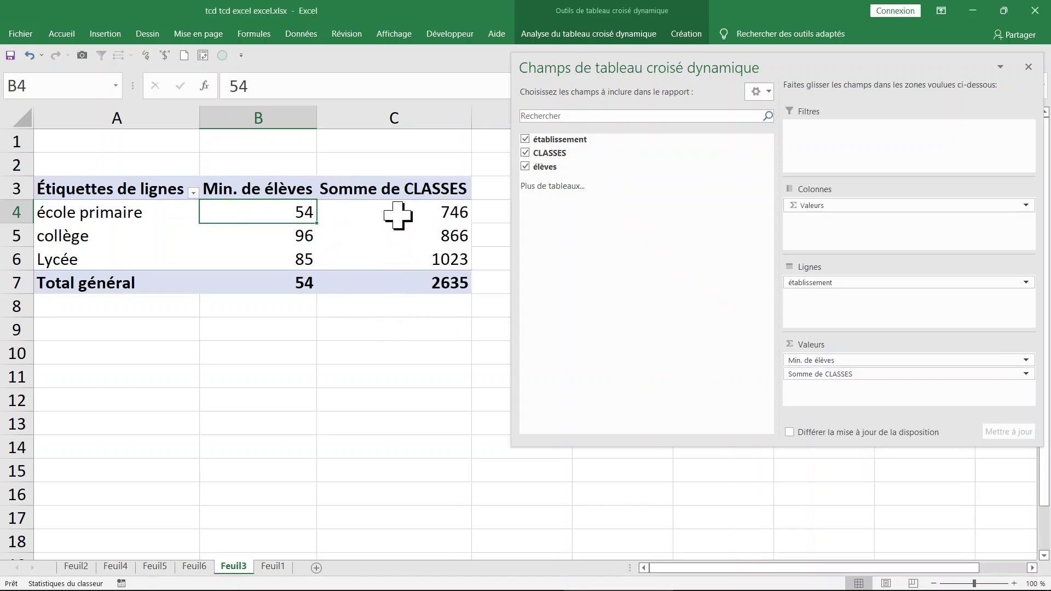
pyautogui.click(391, 211)
pyautogui.click(356, 195)
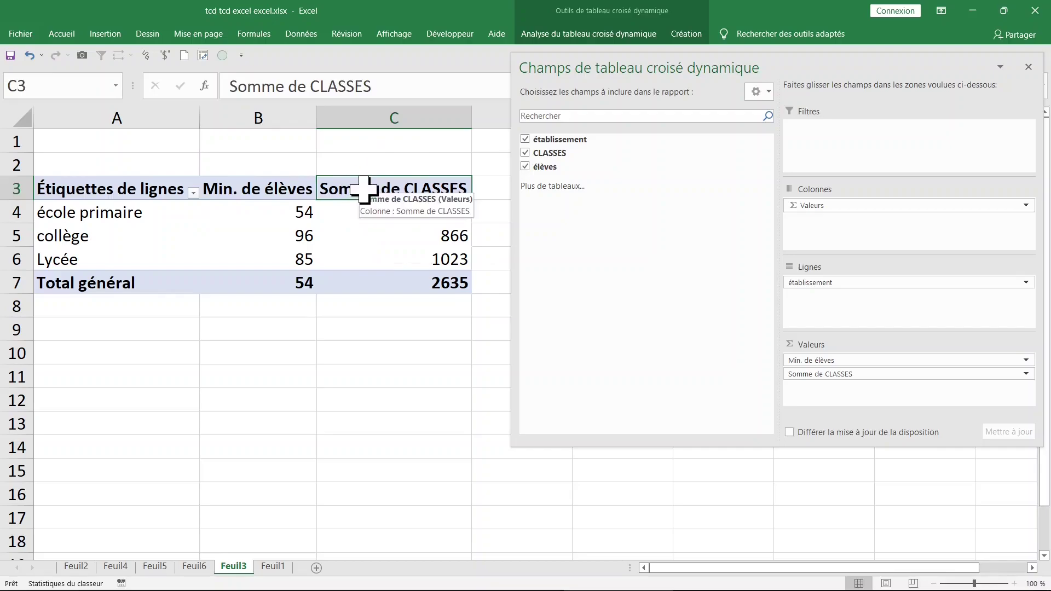
pyautogui.doubleClick(364, 189)
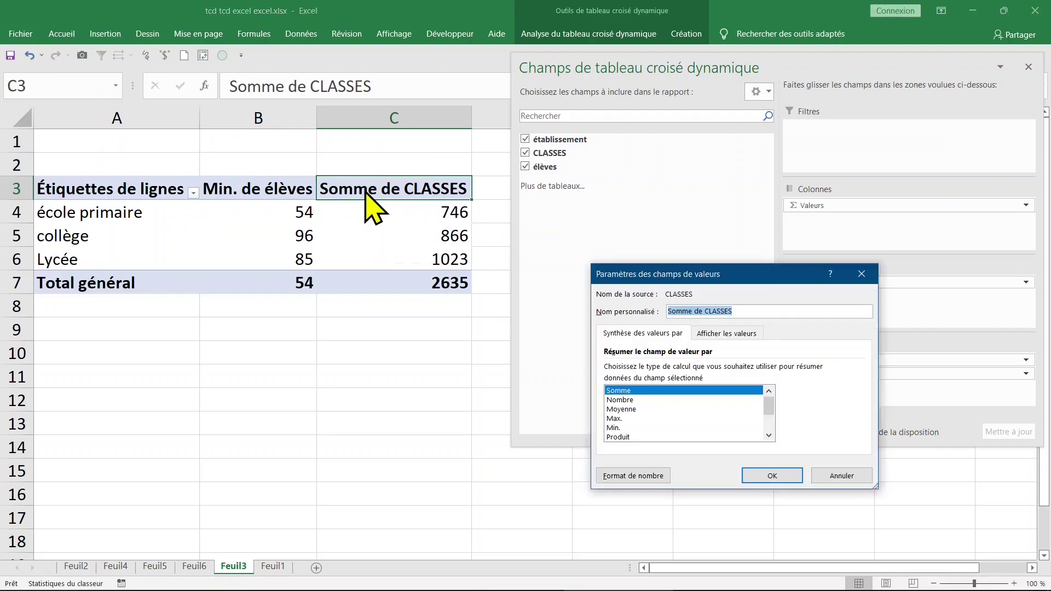
pyautogui.click(618, 427)
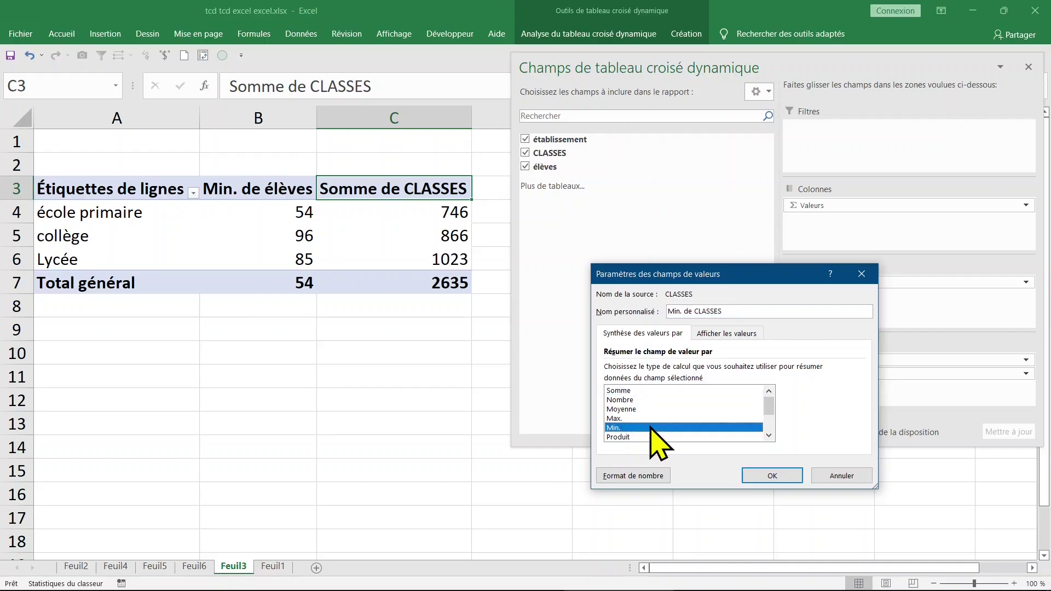
pyautogui.click(763, 476)
pyautogui.click(347, 347)
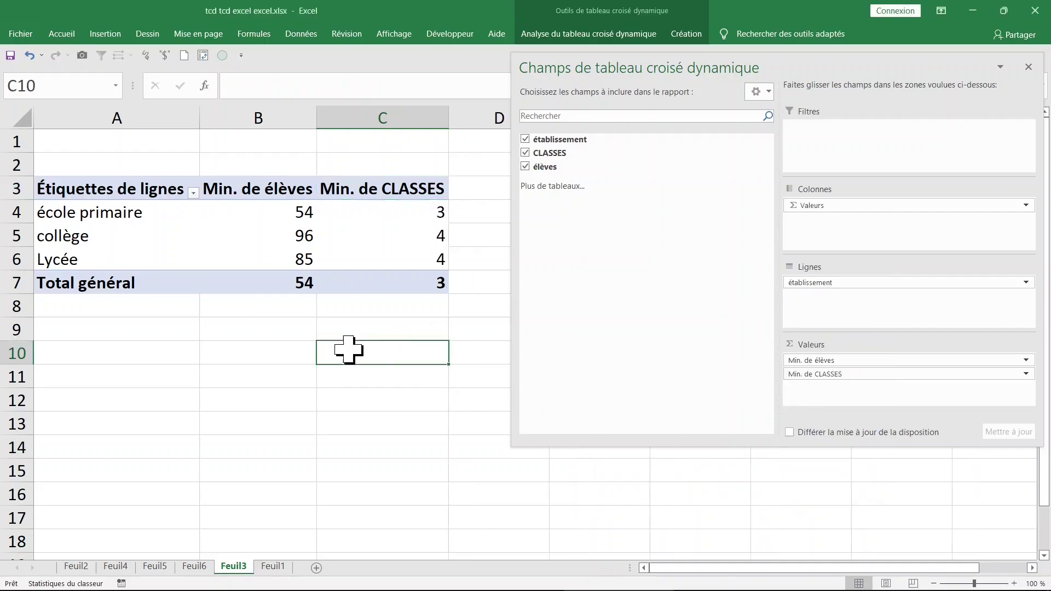
pyautogui.click(381, 211)
pyautogui.click(278, 213)
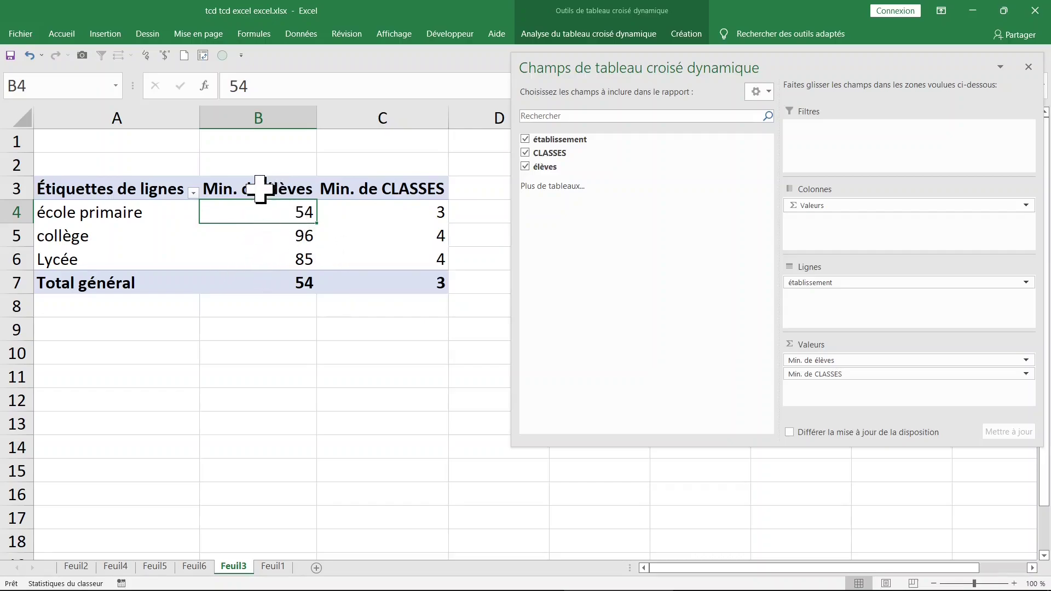
# Remove Min. de élèves, CLASSES and établissement from the Feuil3 pivot table.
pyautogui.click(299, 193)
pyautogui.moveTo(810, 360); pyautogui.dragTo(709, 328)
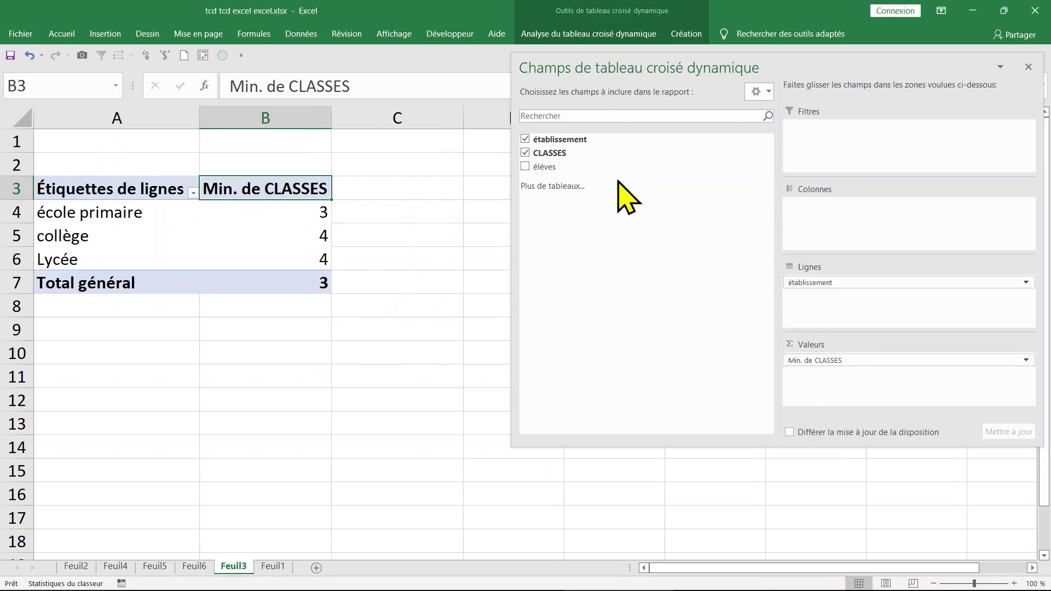
pyautogui.click(525, 154)
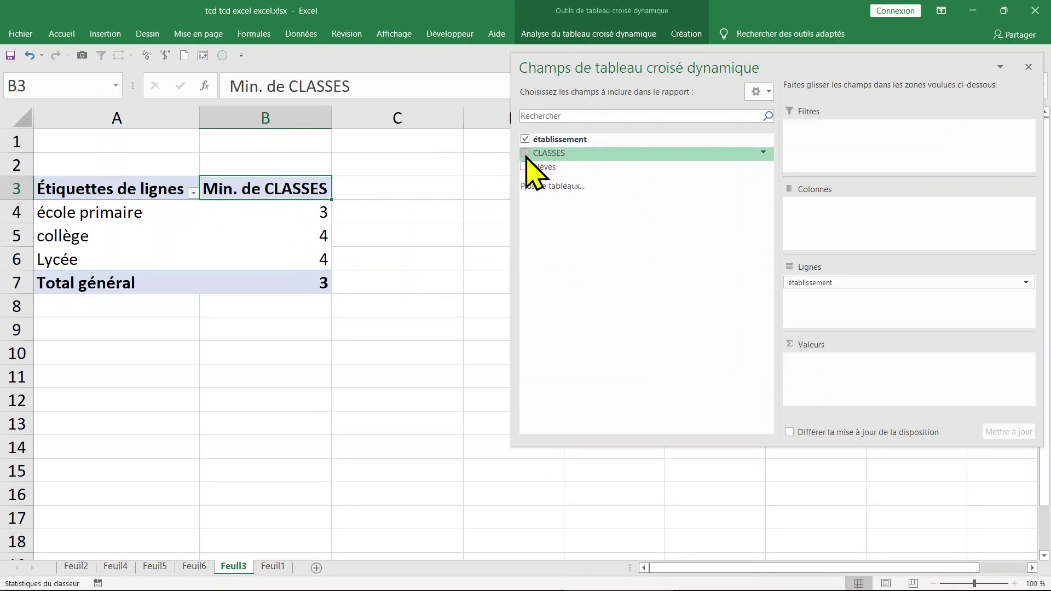
pyautogui.click(525, 139)
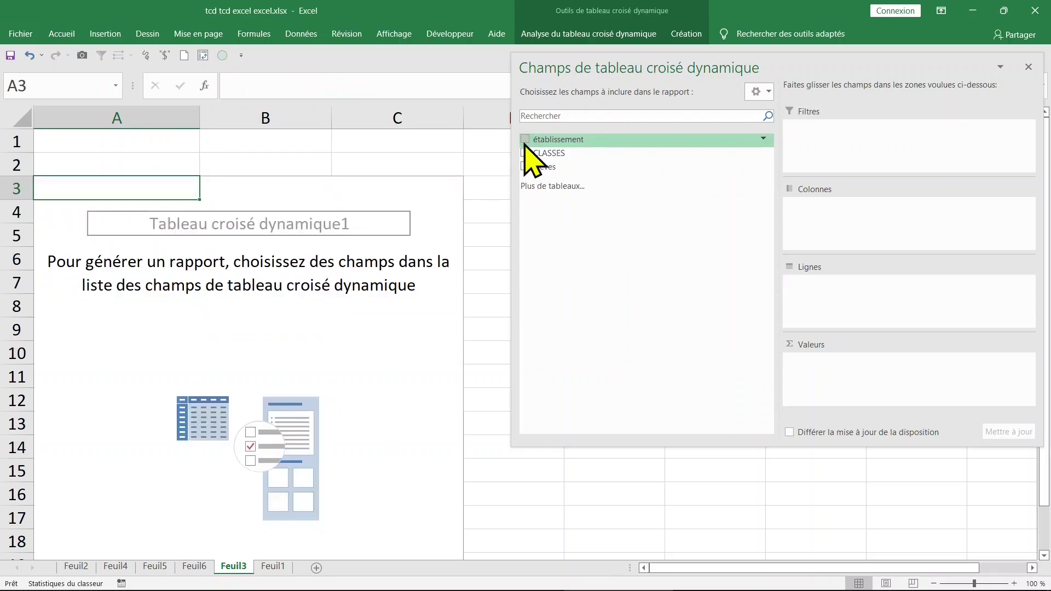
pyautogui.click(268, 279)
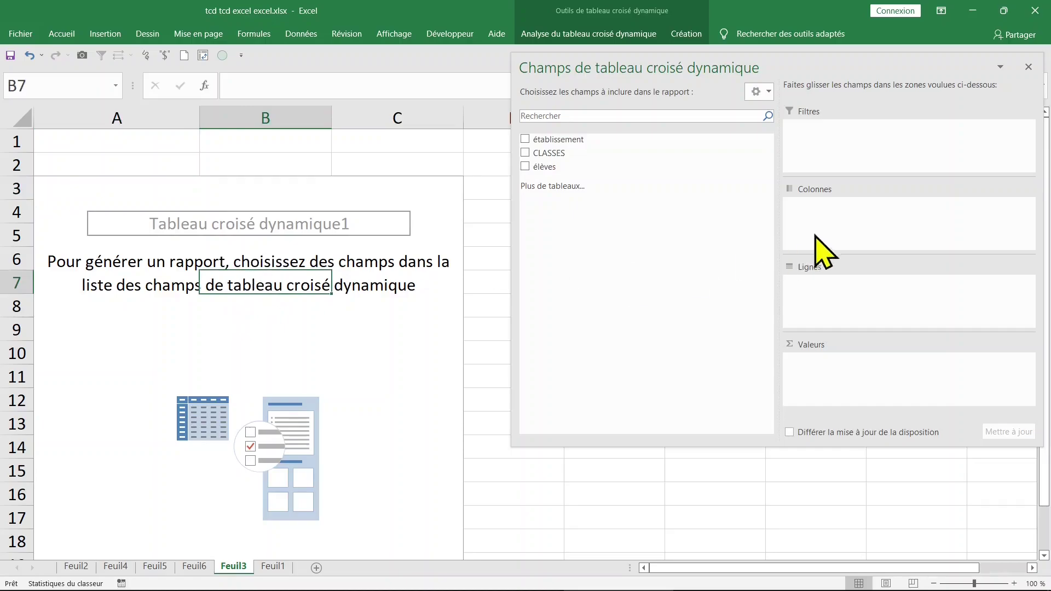
pyautogui.click(198, 261)
# Enable 'Disposition classique du tableau croisé dynamique' in the pivot's Affichage options.
pyautogui.rightClick(175, 263)
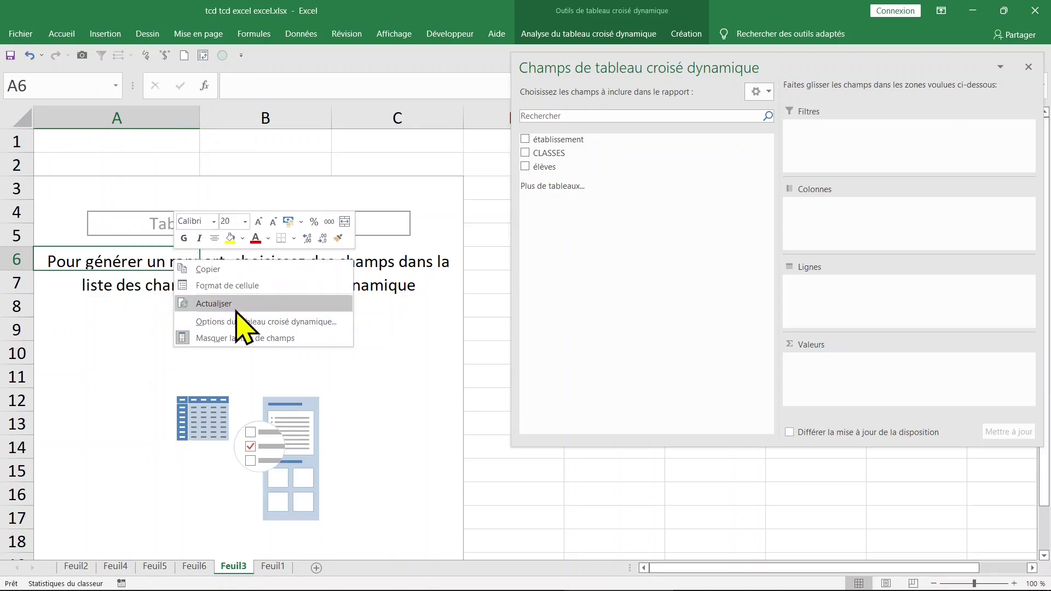
pyautogui.click(253, 322)
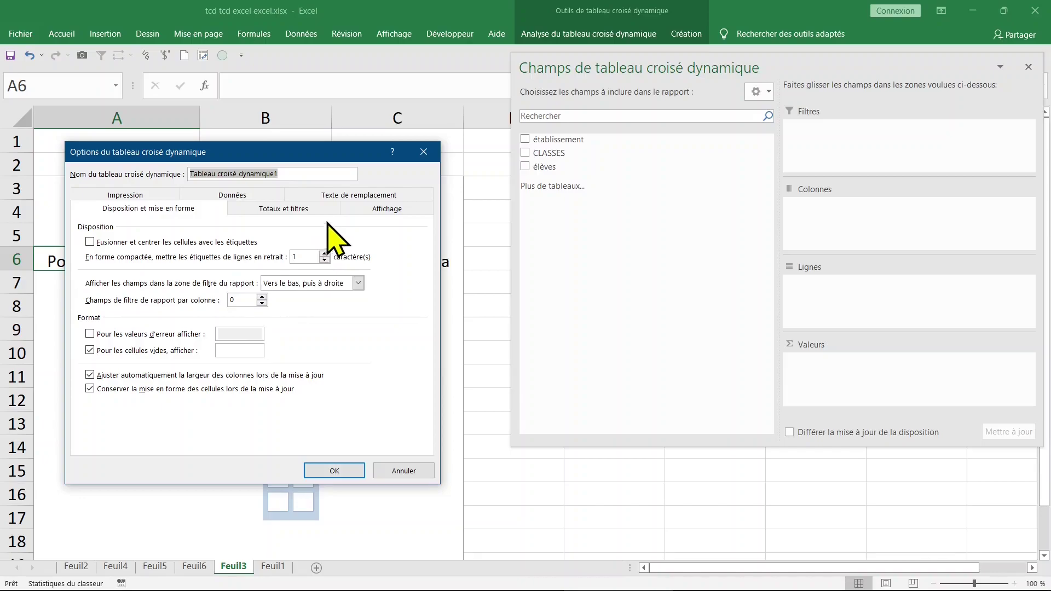
pyautogui.click(383, 210)
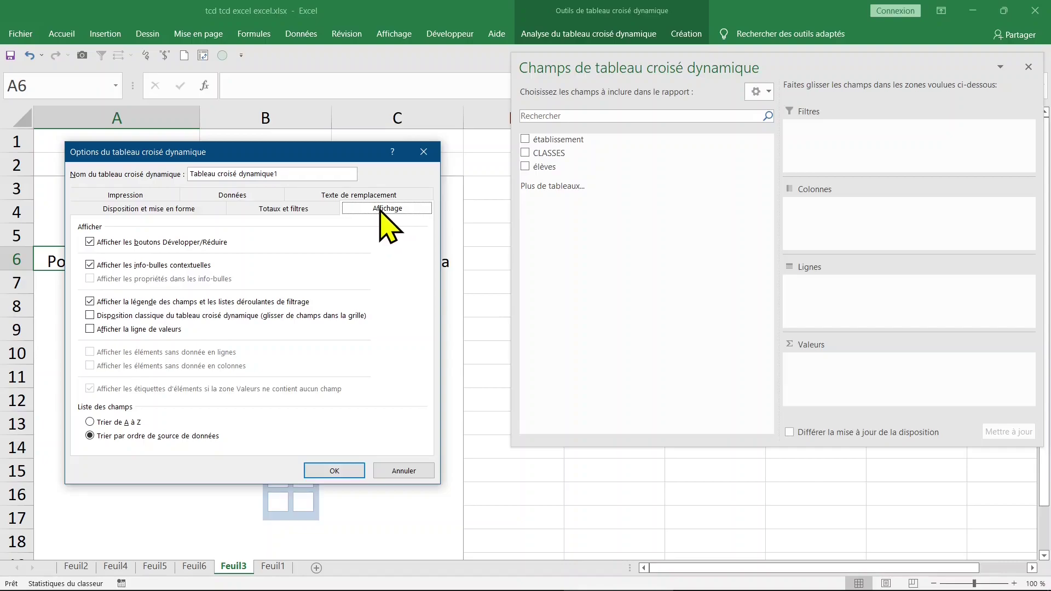
pyautogui.click(137, 318)
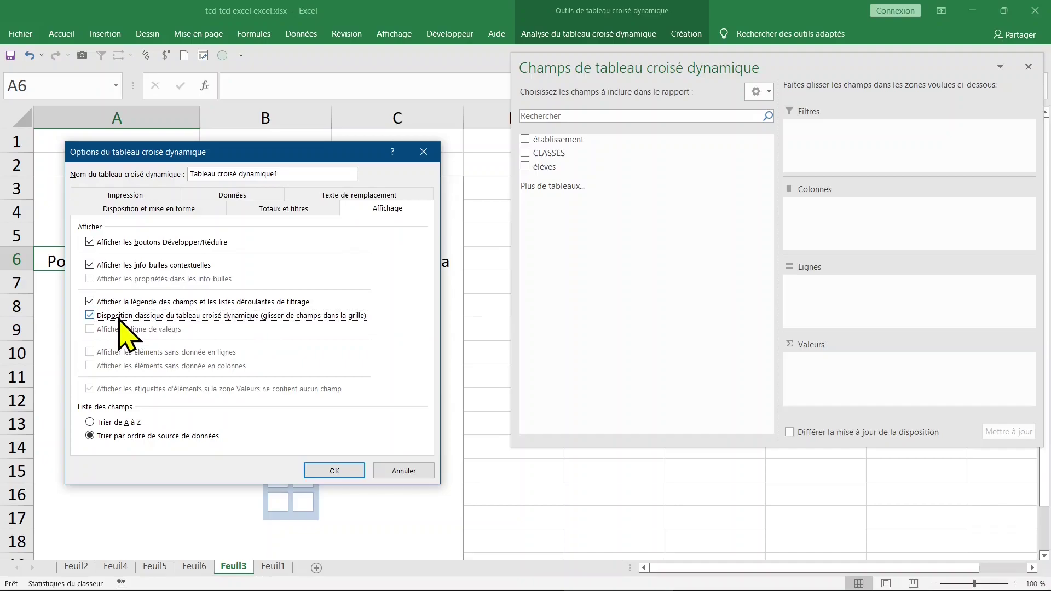
pyautogui.click(342, 471)
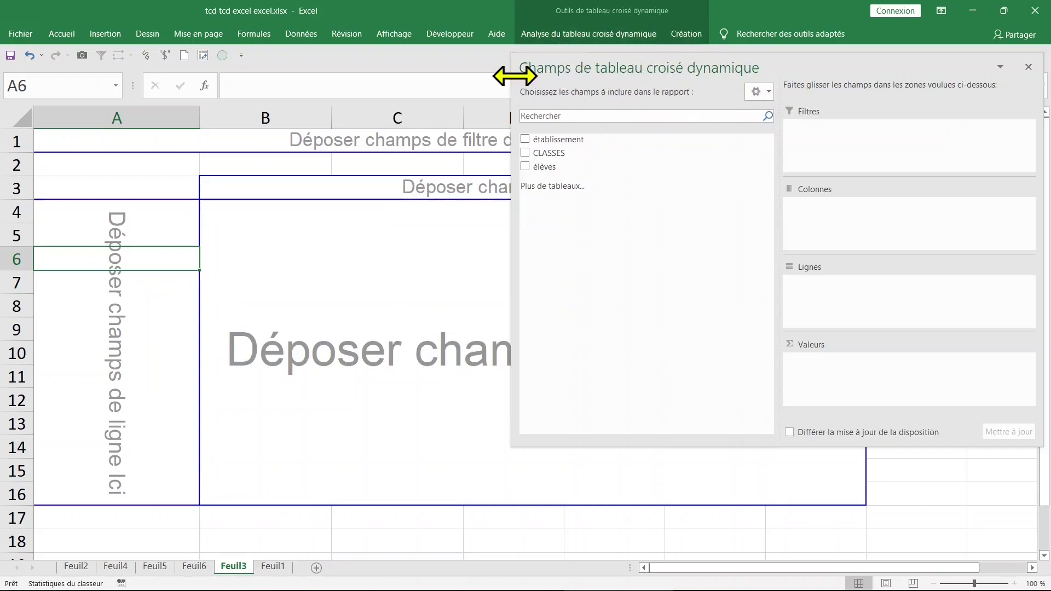
# Narrow the field list and place établissement in the pivot rows.
pyautogui.moveTo(512, 81); pyautogui.dragTo(846, 82)
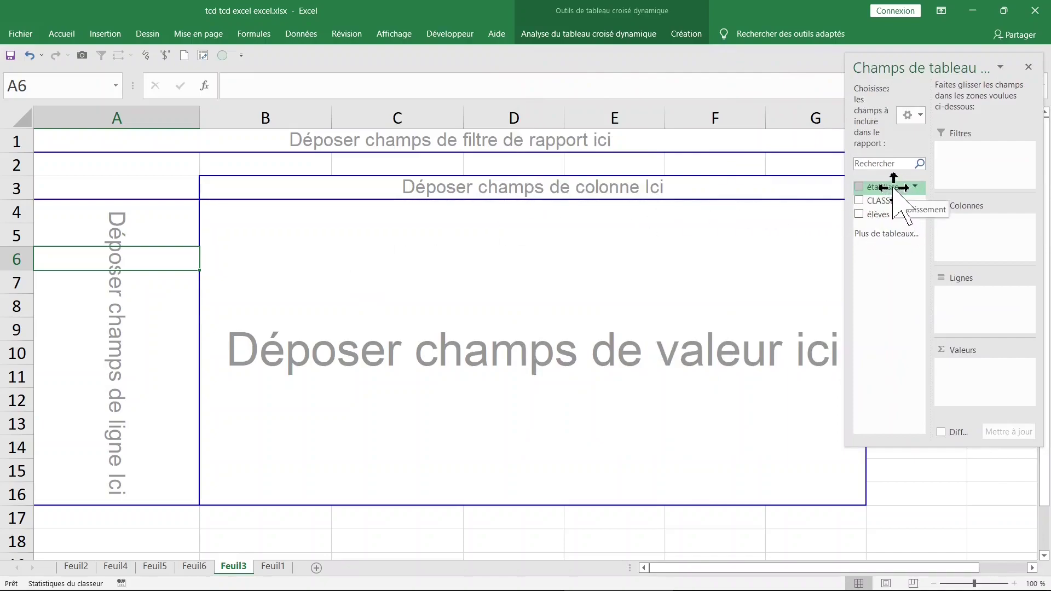
pyautogui.moveTo(893, 188); pyautogui.dragTo(411, 268)
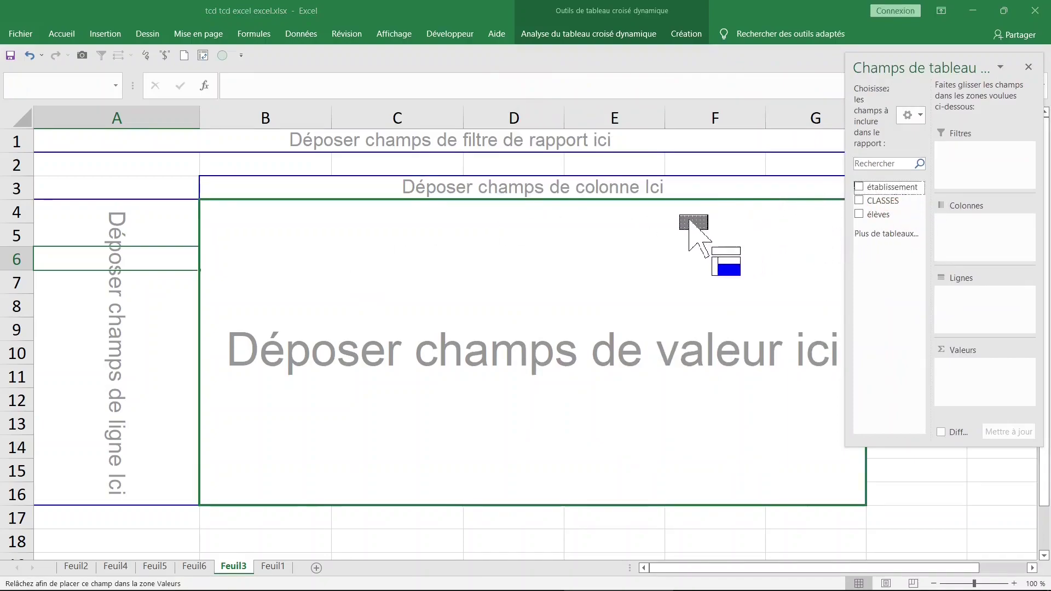
pyautogui.moveTo(411, 269); pyautogui.dragTo(129, 285)
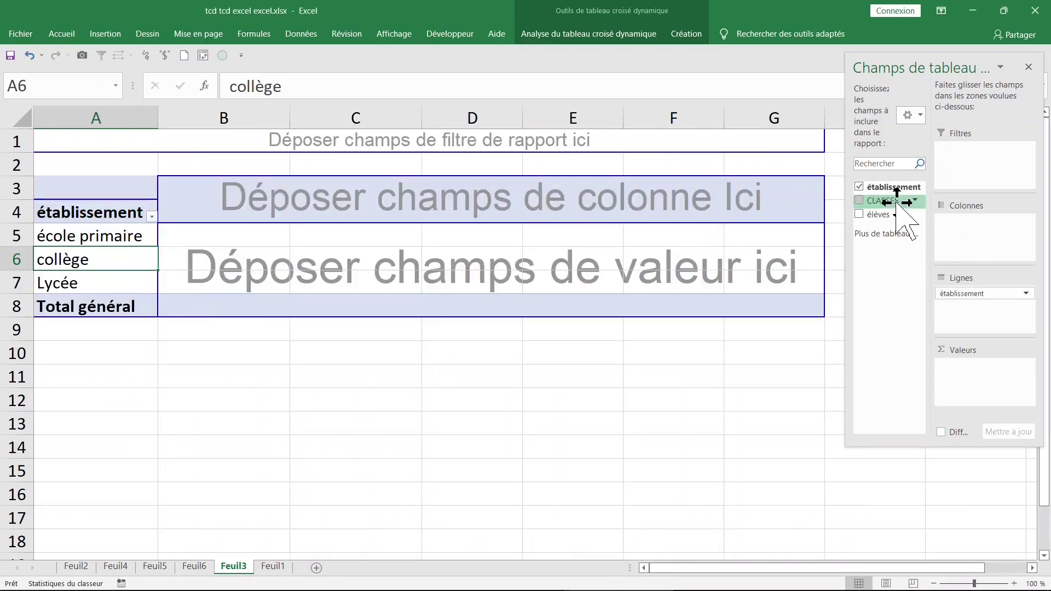
# Add Somme de CLASSES, Somme de élèves and a duplicate Somme de élèves2 value column.
pyautogui.moveTo(894, 202); pyautogui.dragTo(544, 255)
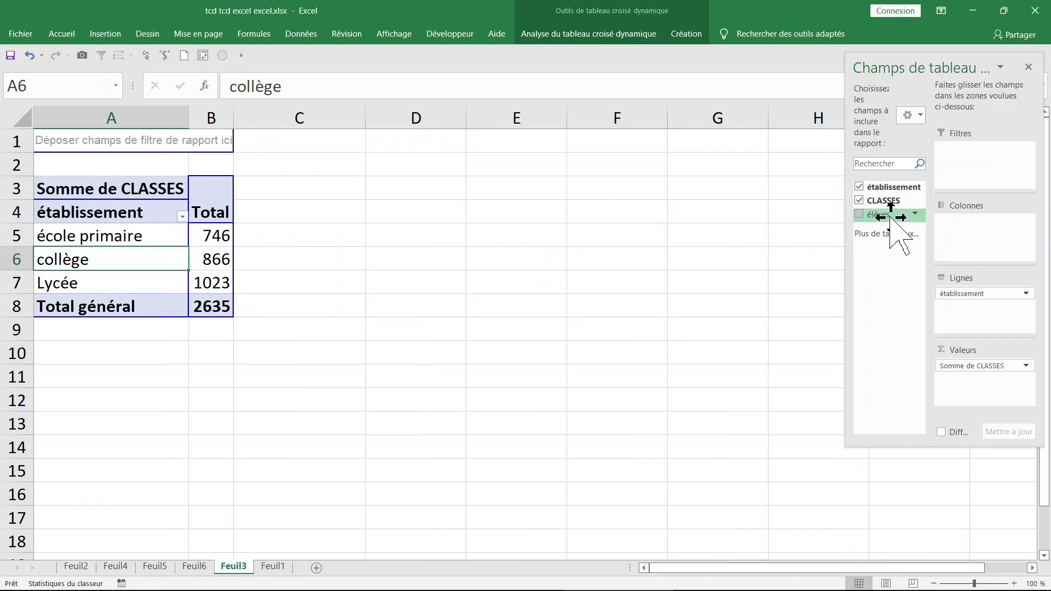
pyautogui.moveTo(890, 217); pyautogui.dragTo(227, 244)
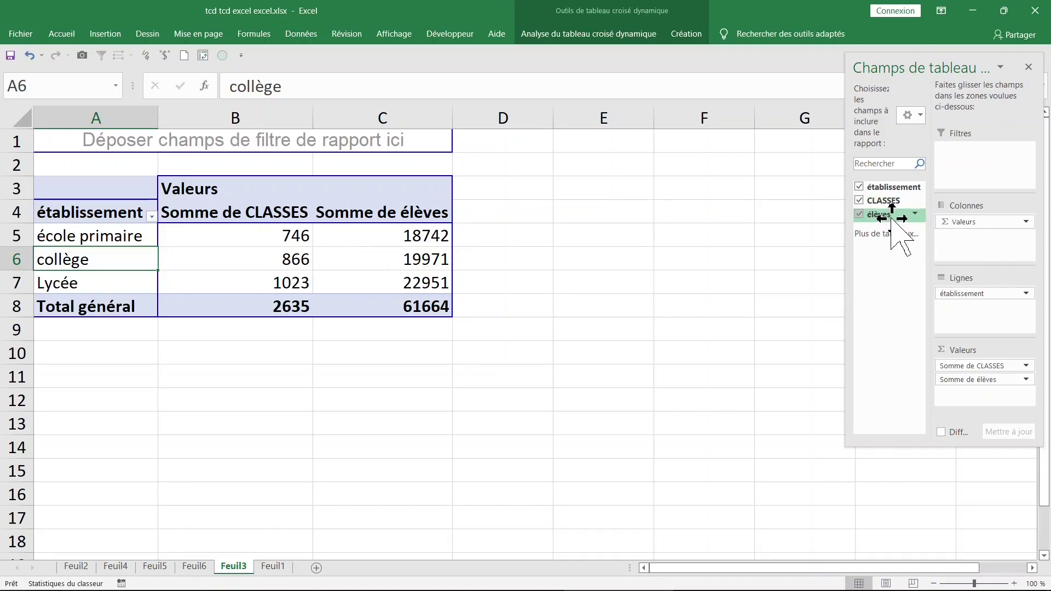
pyautogui.moveTo(891, 218); pyautogui.dragTo(426, 253)
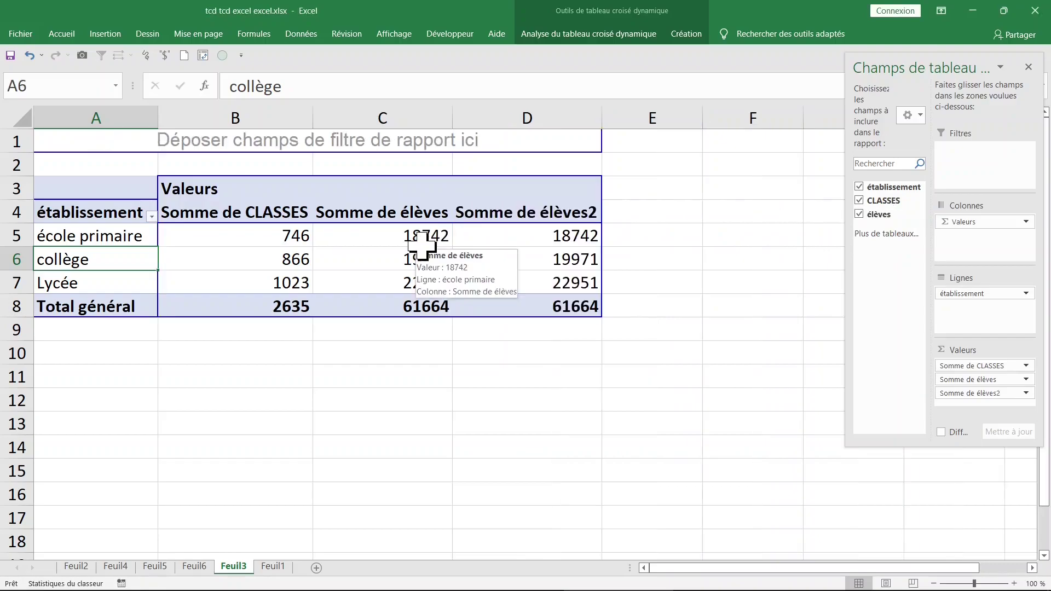
pyautogui.click(411, 212)
pyautogui.click(569, 212)
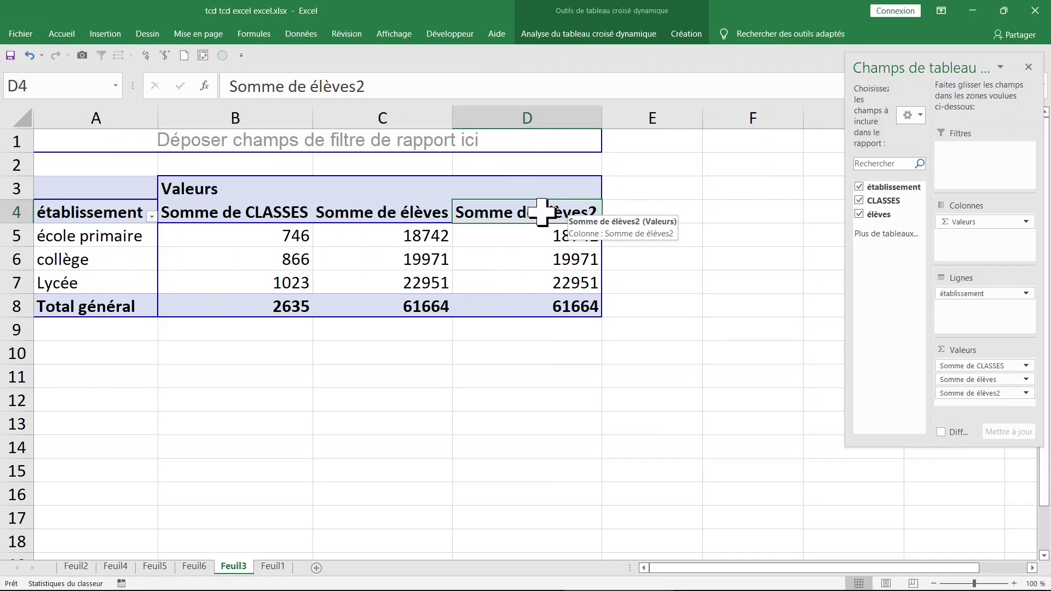
# Change Somme de élèves2 to summarise by Moyenne instead of Somme.
pyautogui.doubleClick(542, 212)
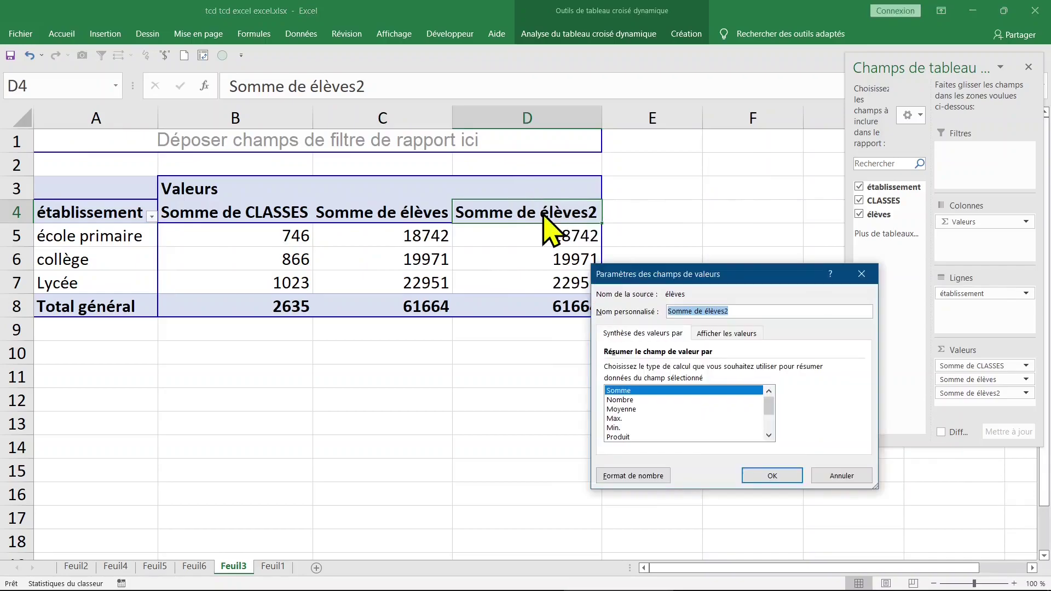
pyautogui.click(630, 410)
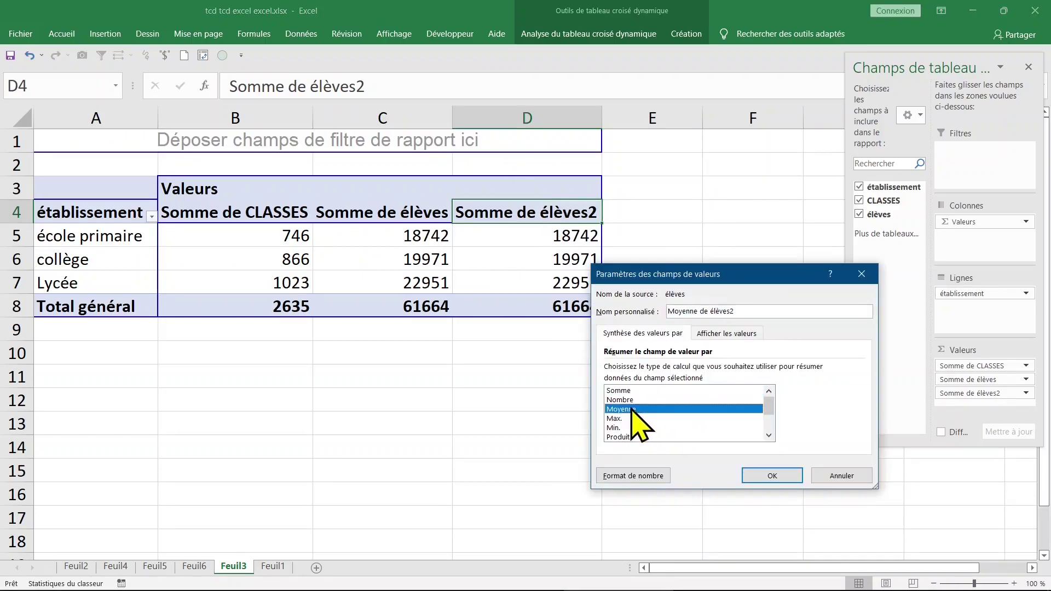
pyautogui.click(790, 467)
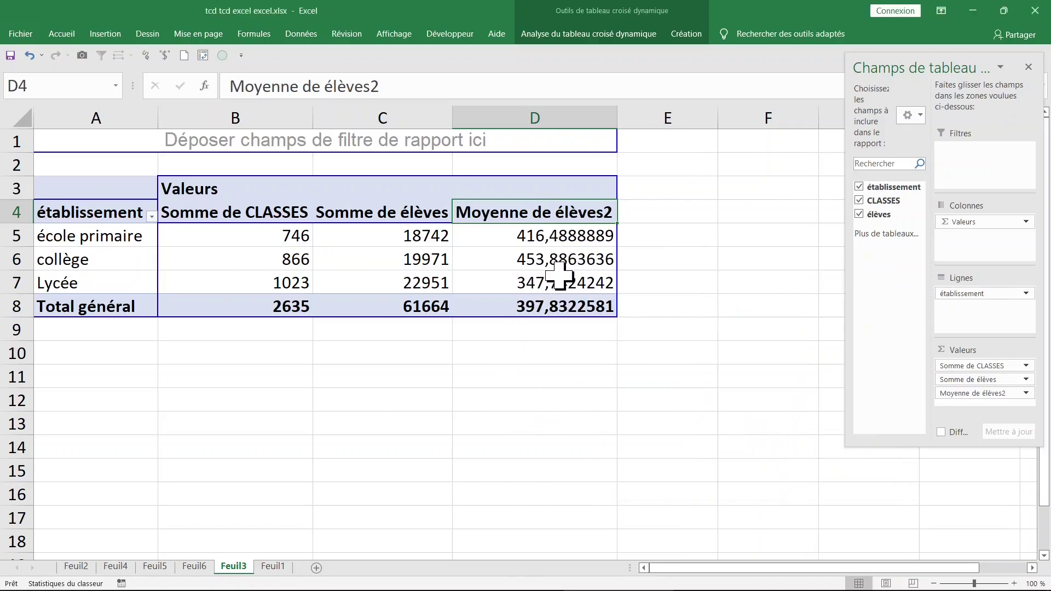
# Select the averages to check them: 416,49, 453,89, 347,74 and overall 397,83.
pyautogui.click(550, 237)
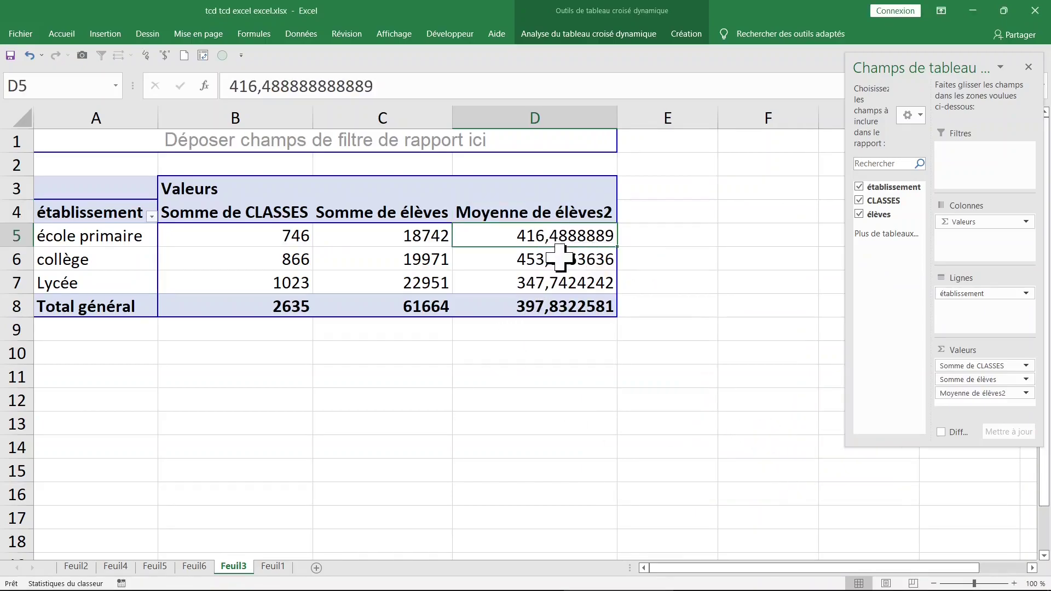
pyautogui.click(553, 259)
pyautogui.moveTo(553, 232); pyautogui.dragTo(549, 276)
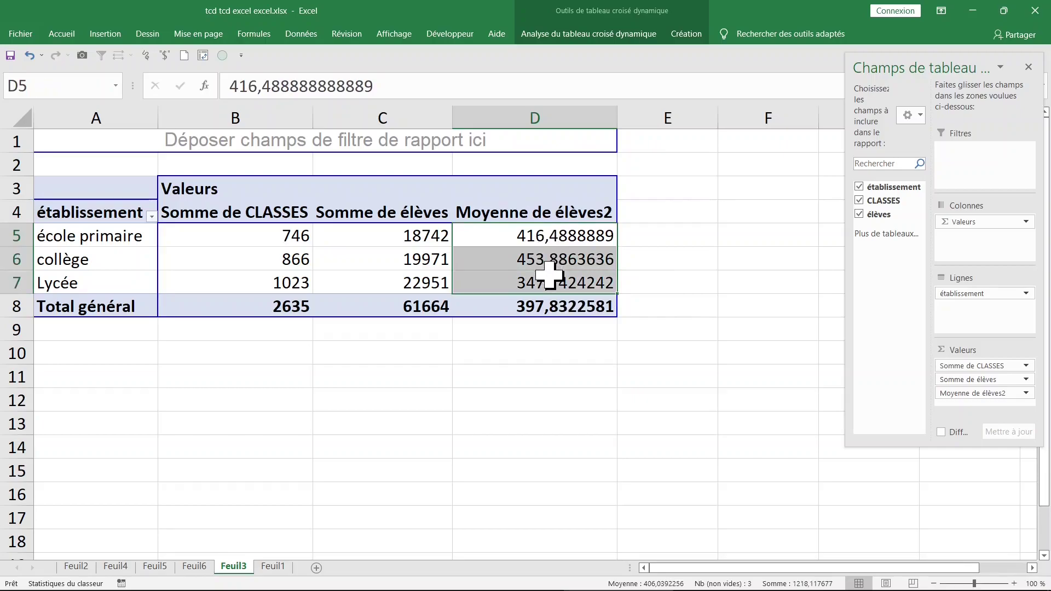
pyautogui.moveTo(550, 279)
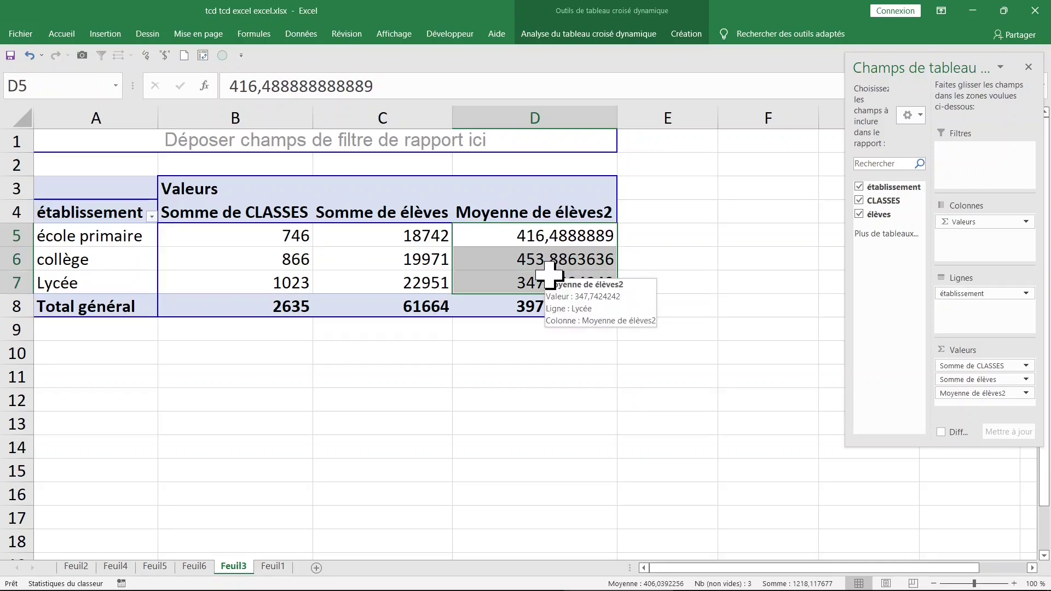
pyautogui.click(534, 236)
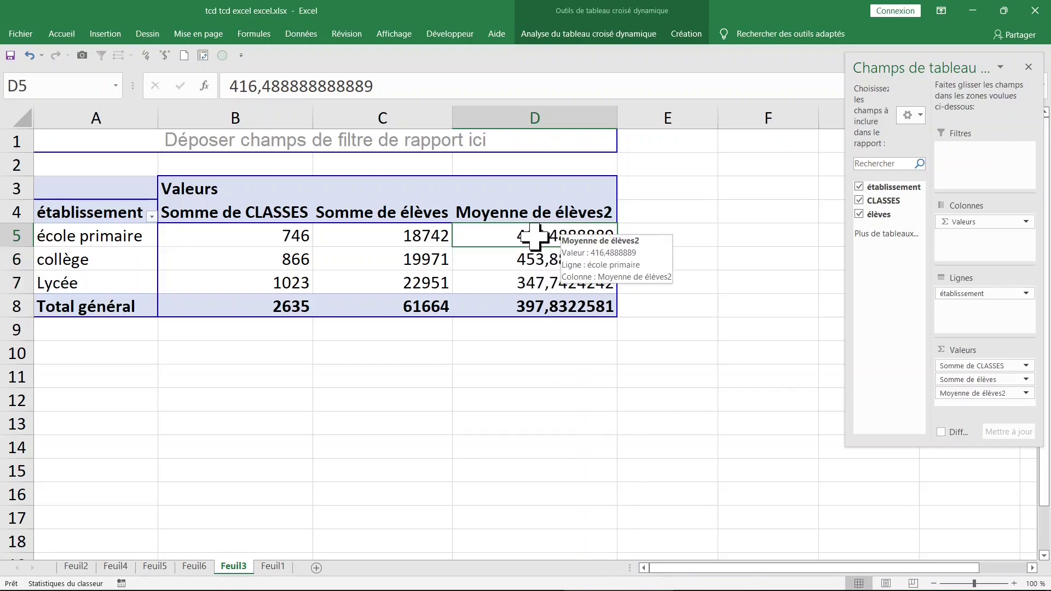
pyautogui.moveTo(525, 236); pyautogui.dragTo(526, 298)
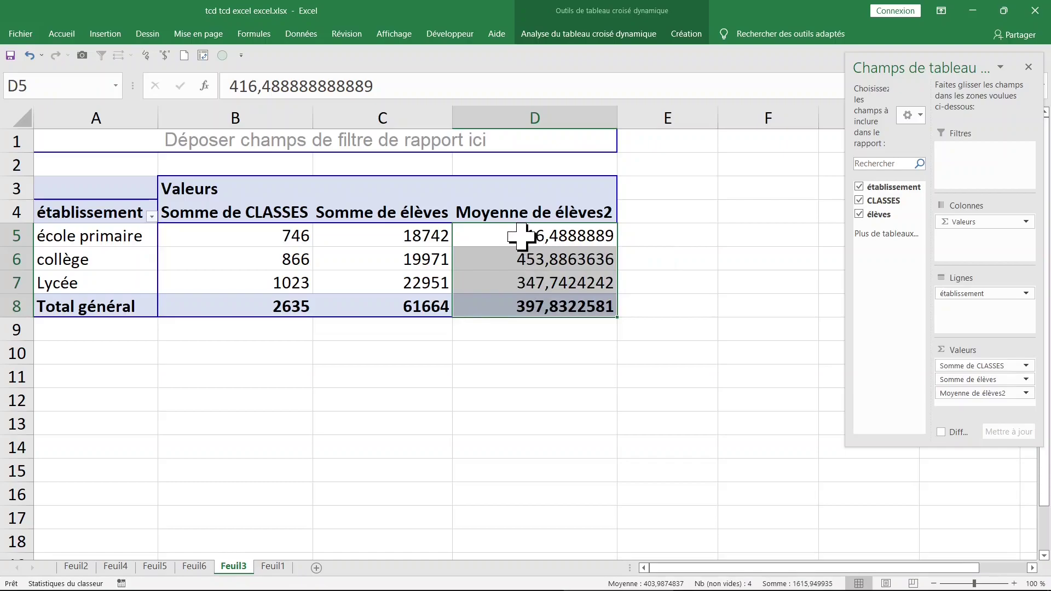
pyautogui.click(493, 235)
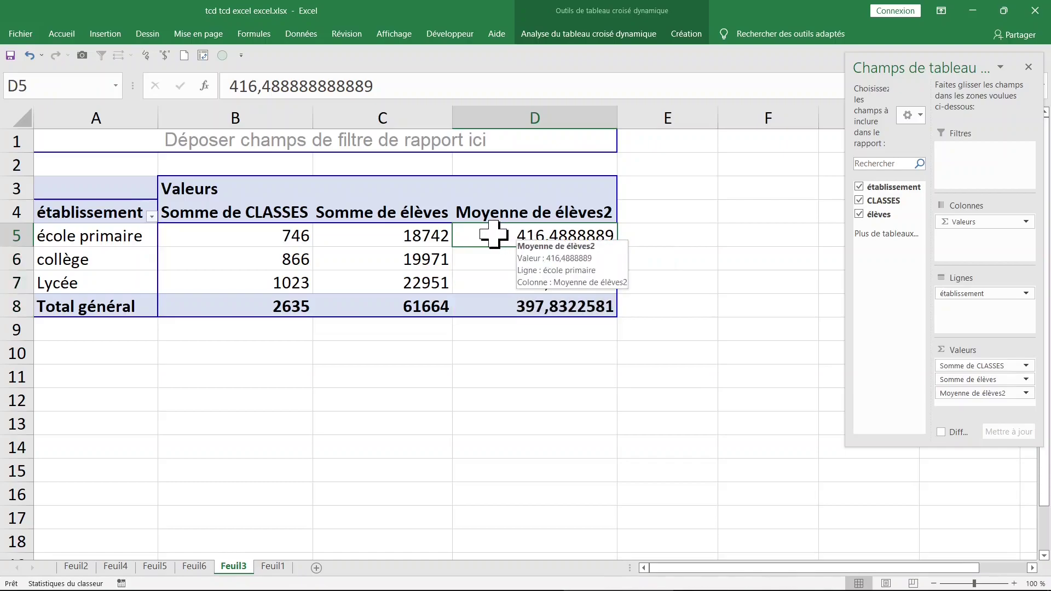
# Format the Moyenne de élèves2 averages as Nombre with 0 decimals.
pyautogui.rightClick(494, 234)
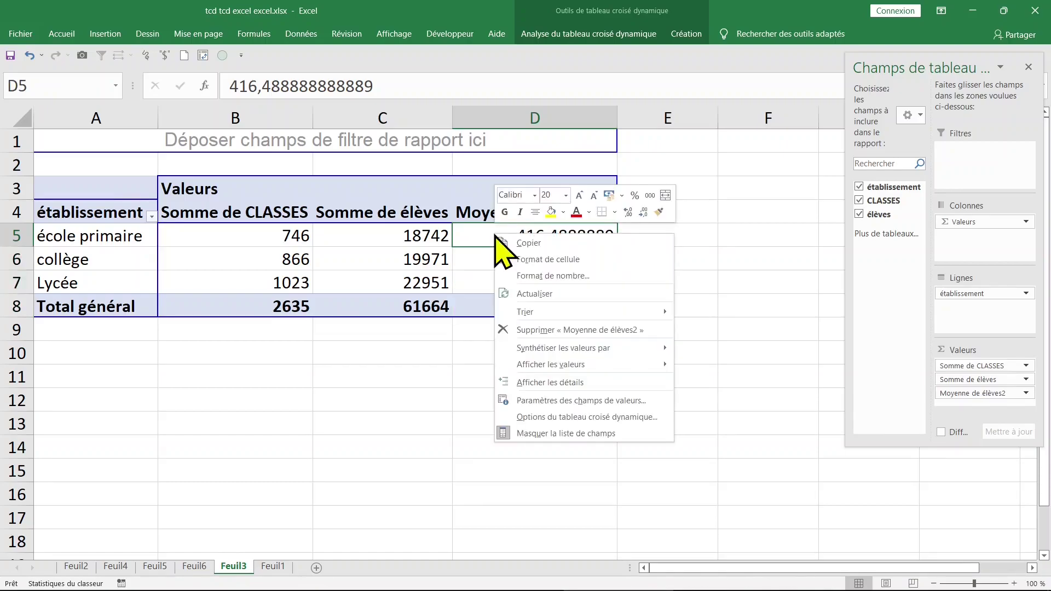
pyautogui.click(534, 277)
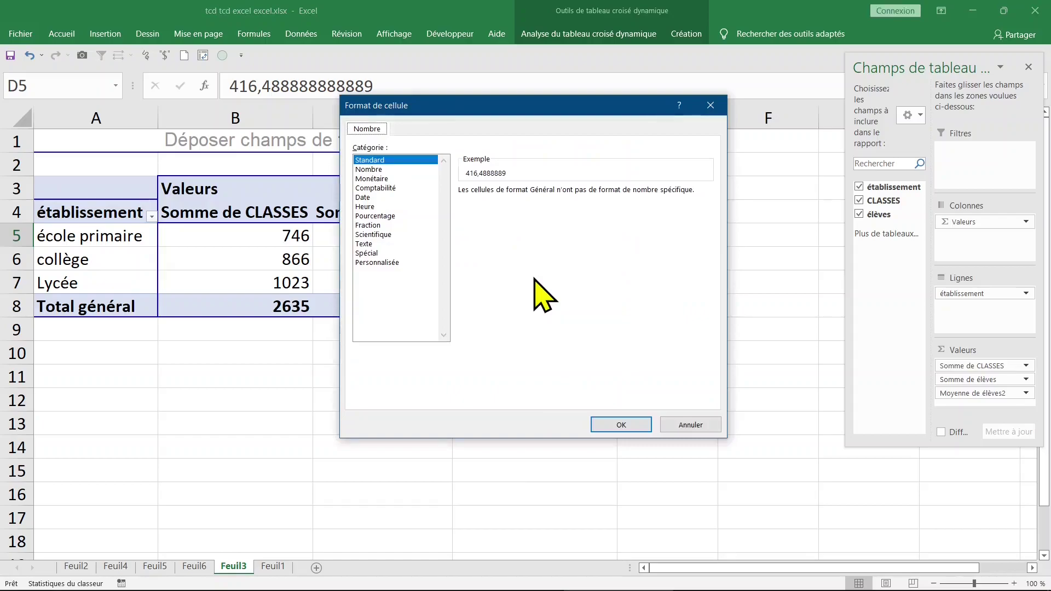
pyautogui.click(369, 169)
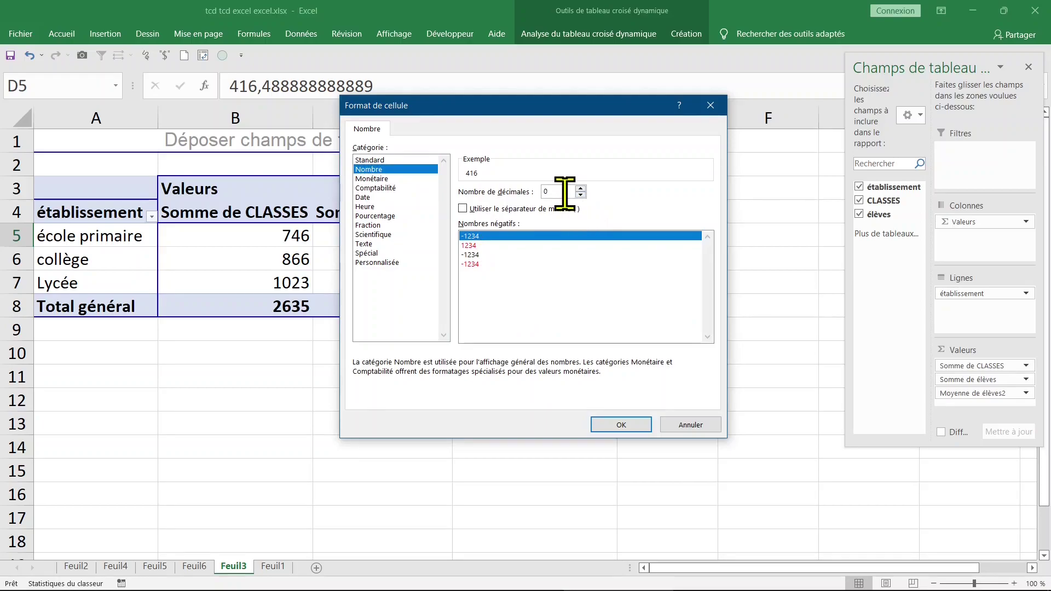
pyautogui.click(627, 426)
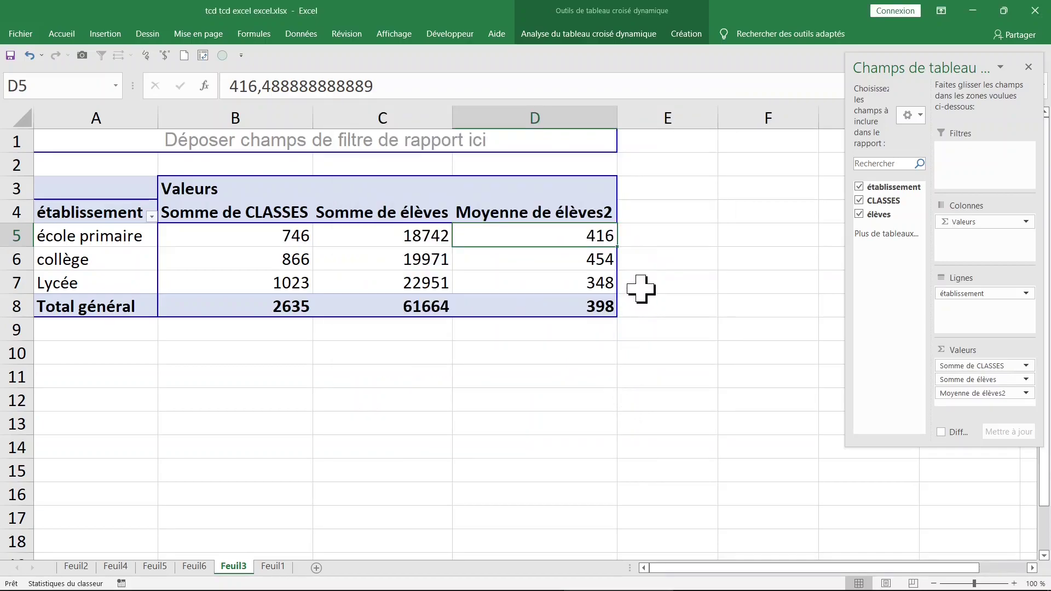
# Check the unrounded averages and collège's CLASSES sum of 866 in the pivot.
pyautogui.click(79, 262)
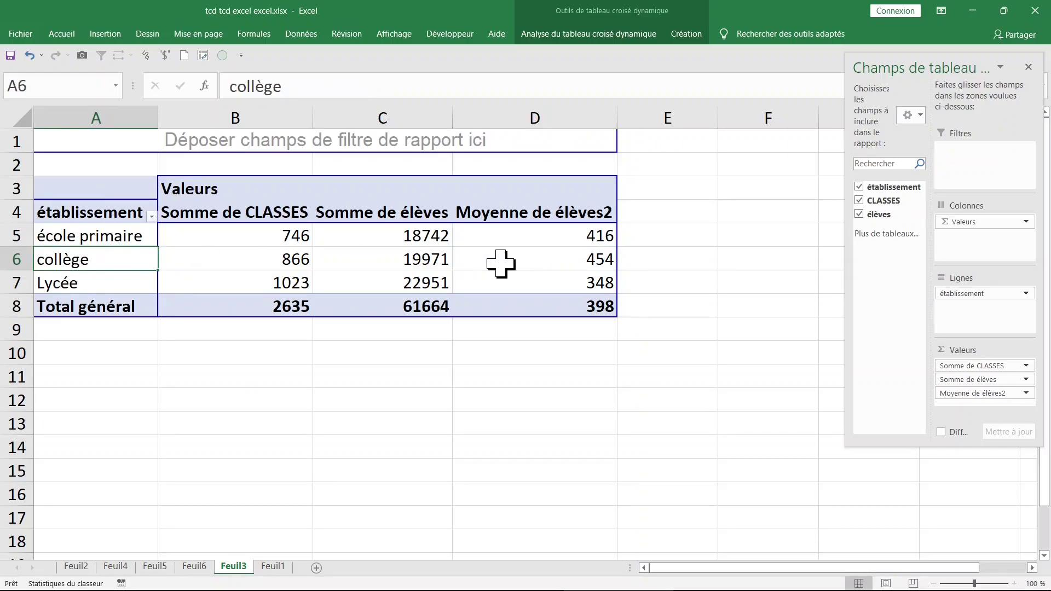
pyautogui.click(565, 261)
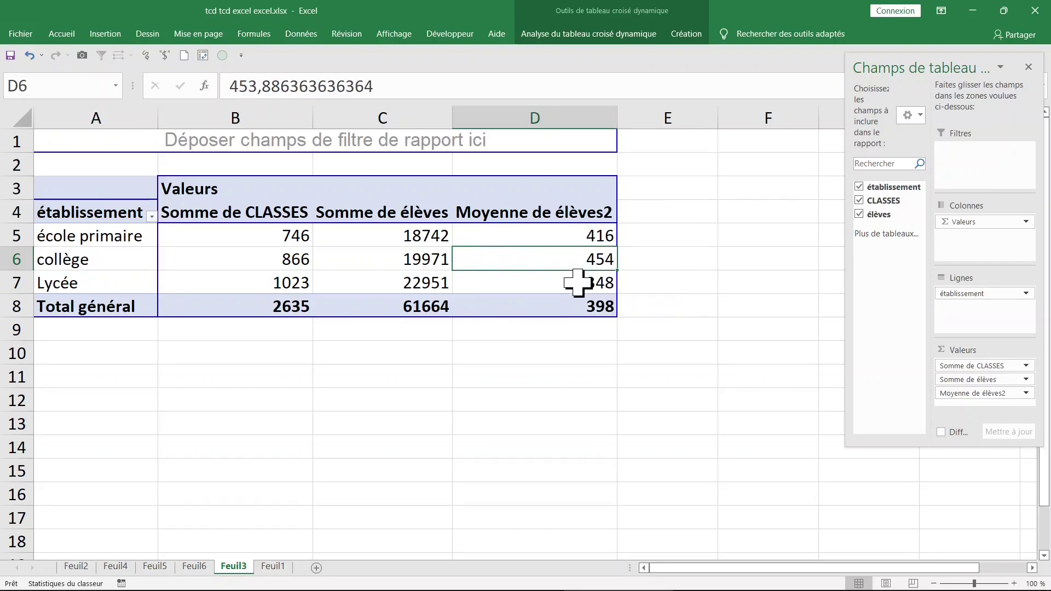
pyautogui.click(581, 278)
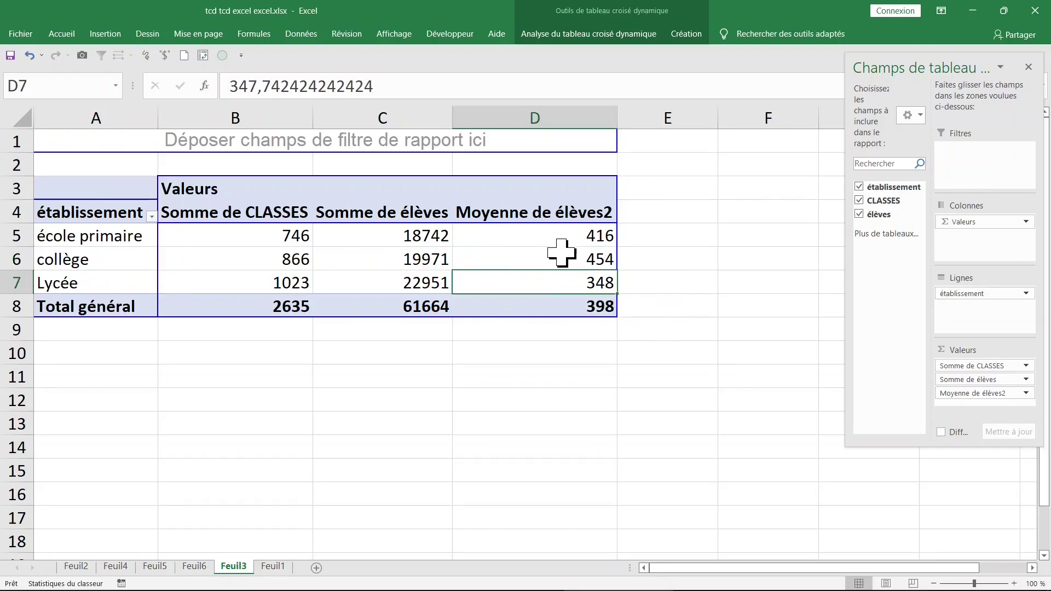
pyautogui.click(543, 236)
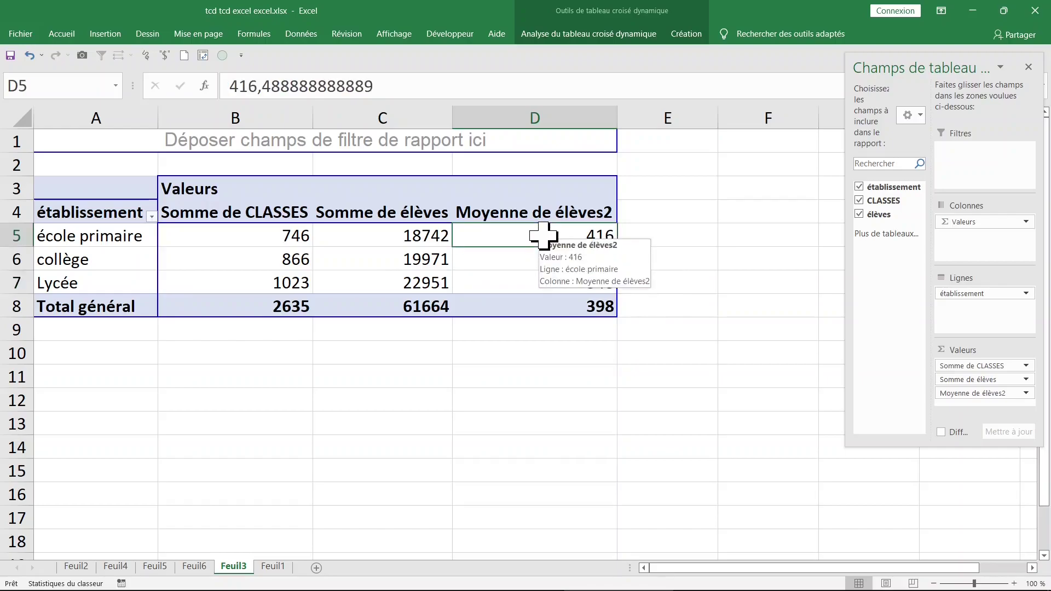
pyautogui.click(239, 260)
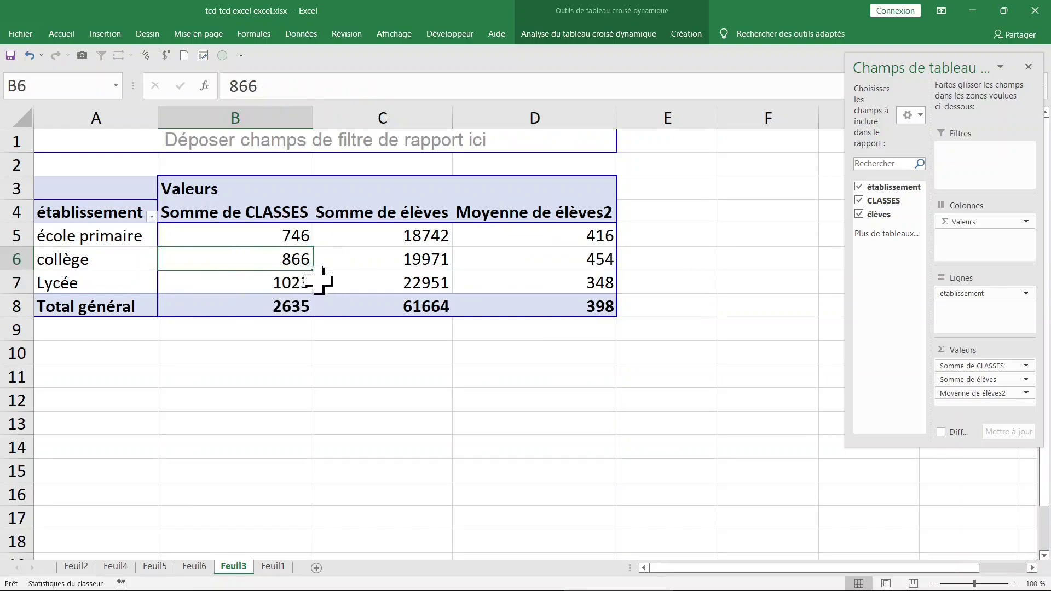
# Move through Feuil6 and Feuil3 to the Feuil1 data sheet.
pyautogui.click(204, 569)
pyautogui.click(234, 568)
pyautogui.click(272, 567)
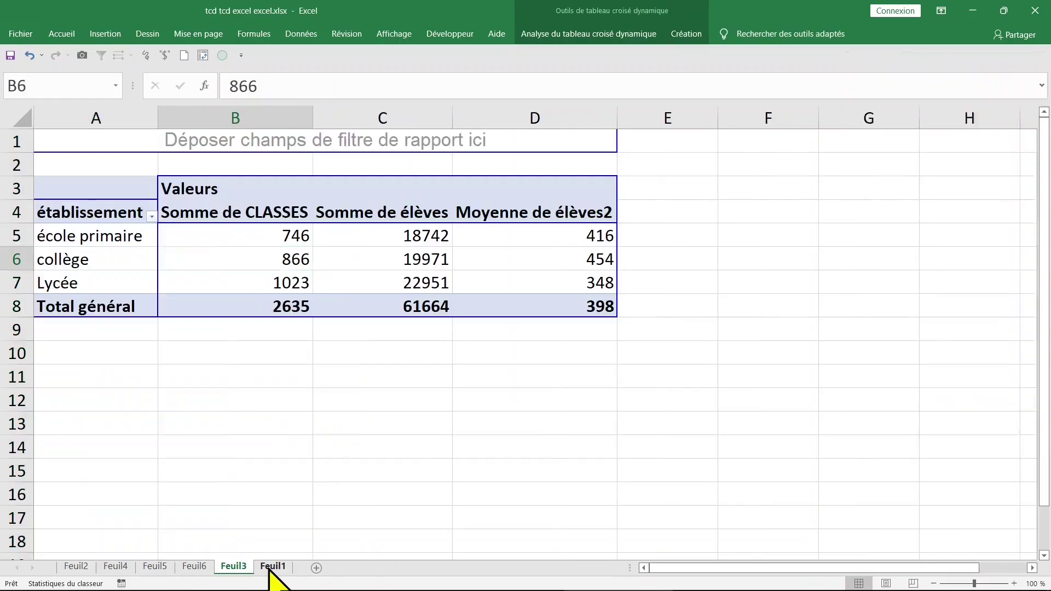
# Insert a pivot table from the Feuil1 data range A1:C156 on a new sheet, Feuil7.
pyautogui.click(174, 335)
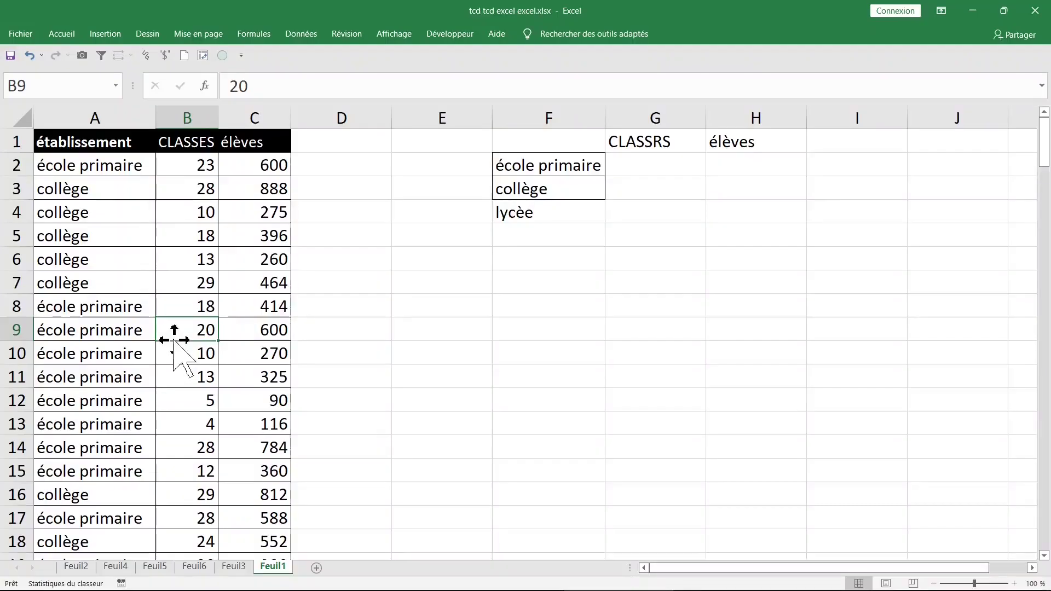
pyautogui.click(165, 282)
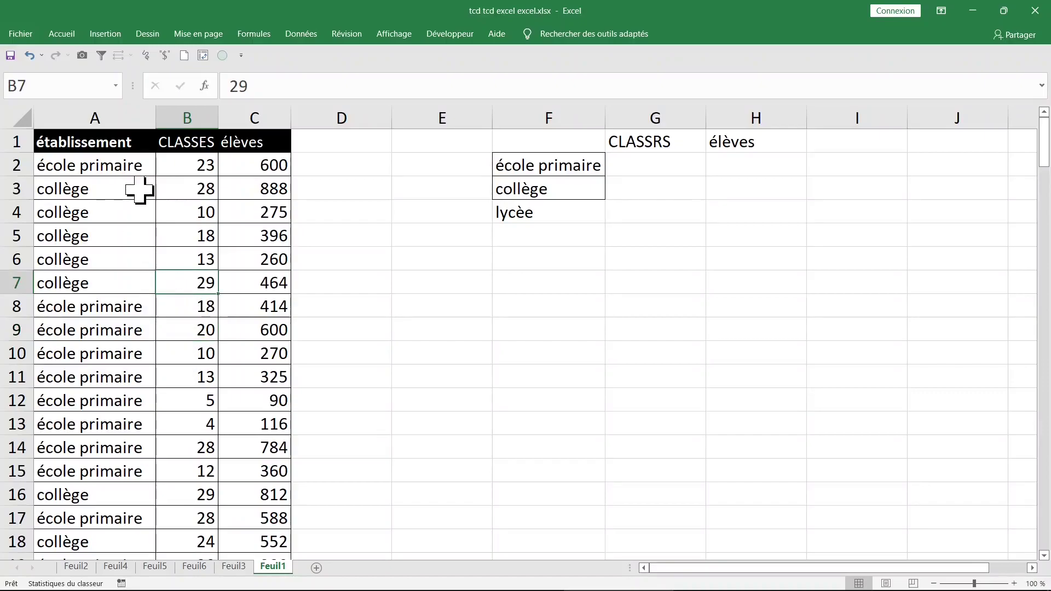
pyautogui.click(105, 34)
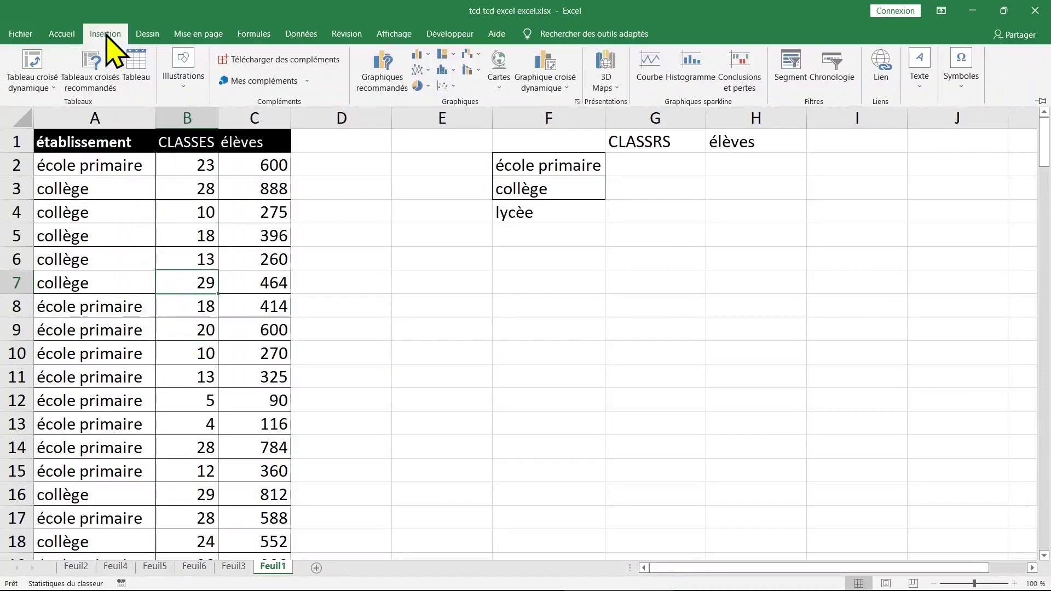
pyautogui.click(32, 68)
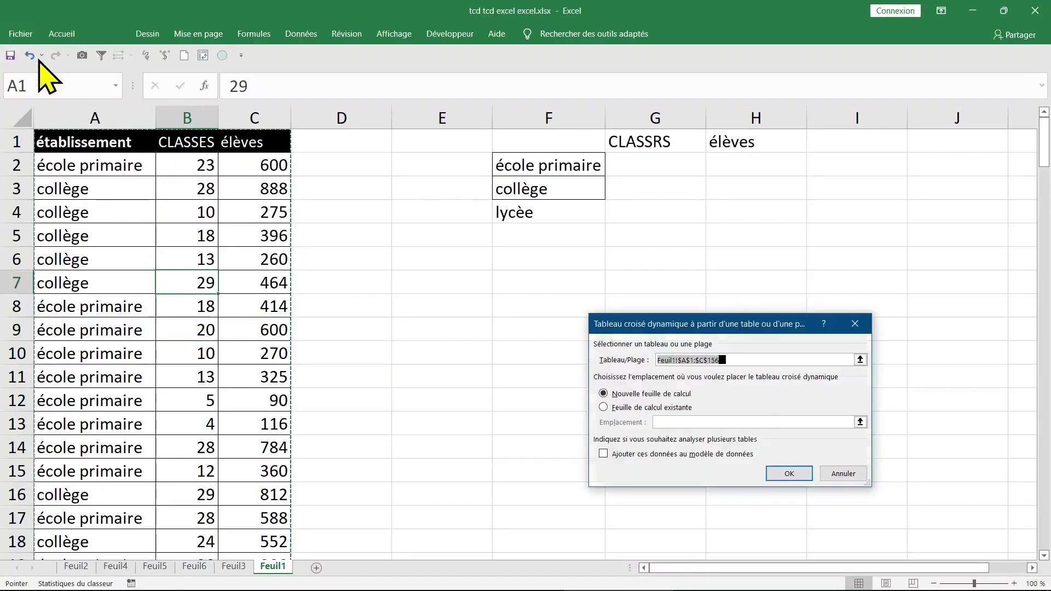
pyautogui.click(789, 474)
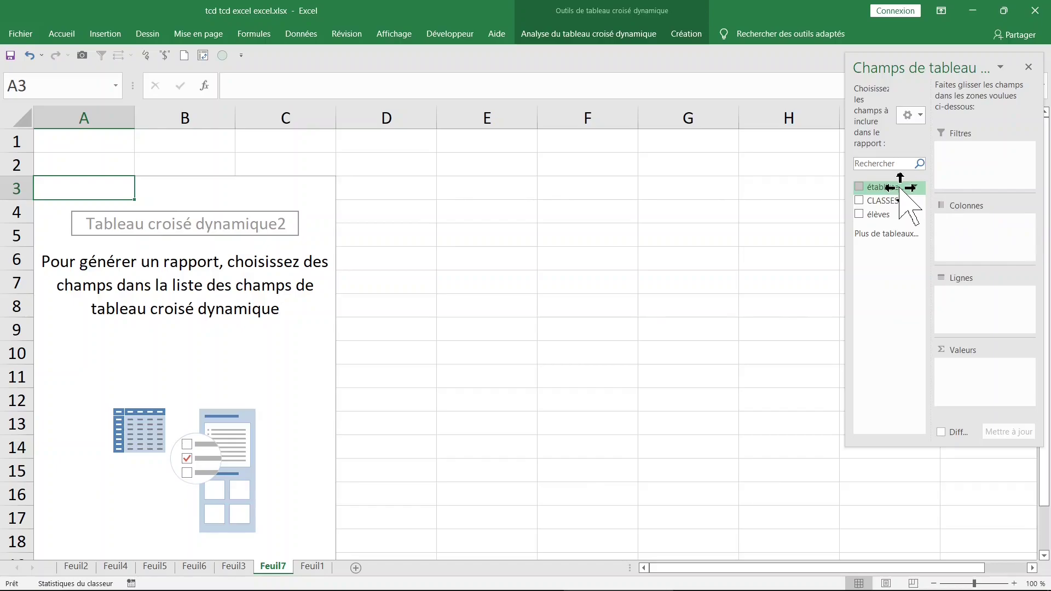
# Put établissement in Filtres and sum CLASSES (2635) and élèves (61664) in Valeurs.
pyautogui.moveTo(900, 187); pyautogui.dragTo(968, 164)
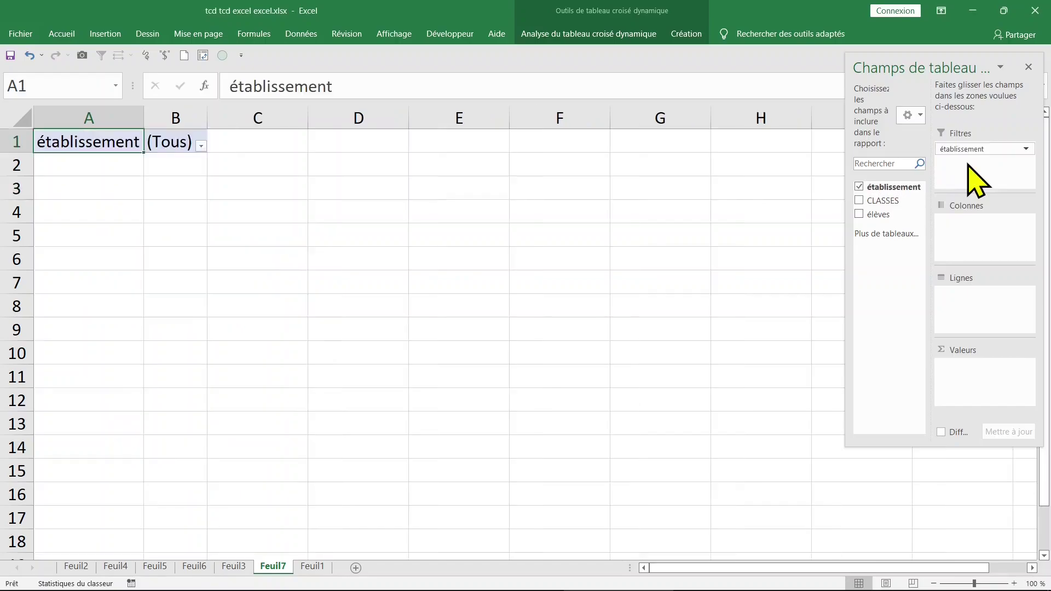
pyautogui.moveTo(882, 200)
pyautogui.mouseDown()
pyautogui.moveTo(993, 386)
pyautogui.moveTo(982, 376)
pyautogui.mouseUp()
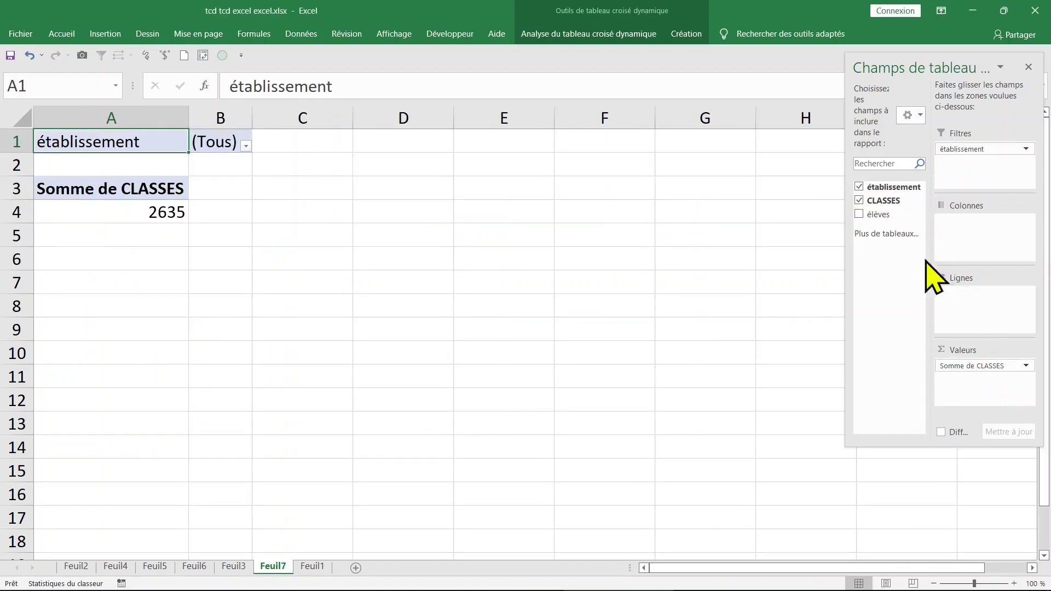
pyautogui.moveTo(886, 219); pyautogui.dragTo(980, 383)
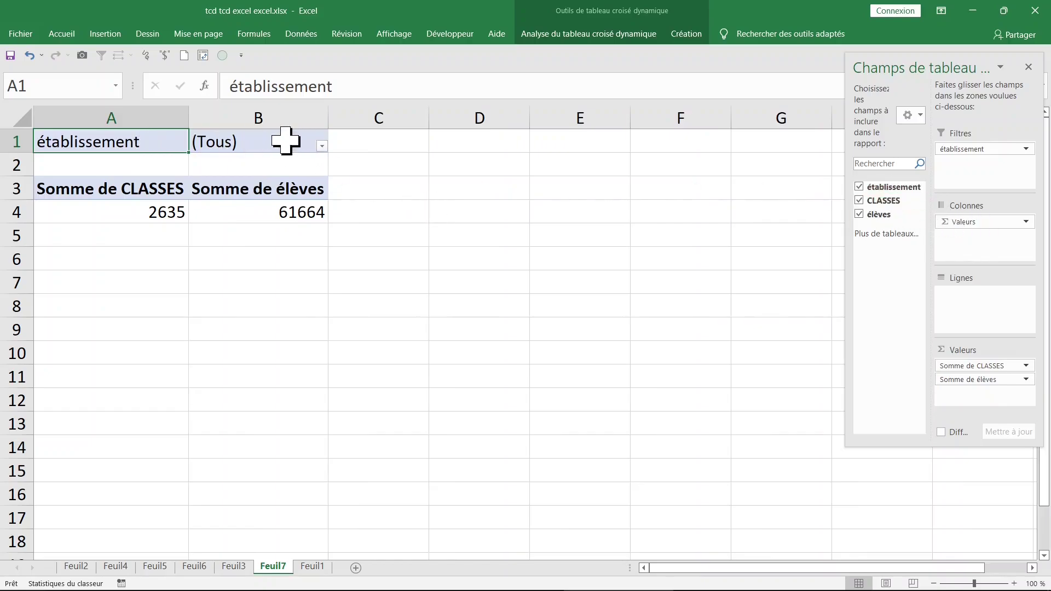
# Filter the pivot by collège, then école primaire, and finally Lycée (1023 classes, 22951 students).
pyautogui.click(324, 144)
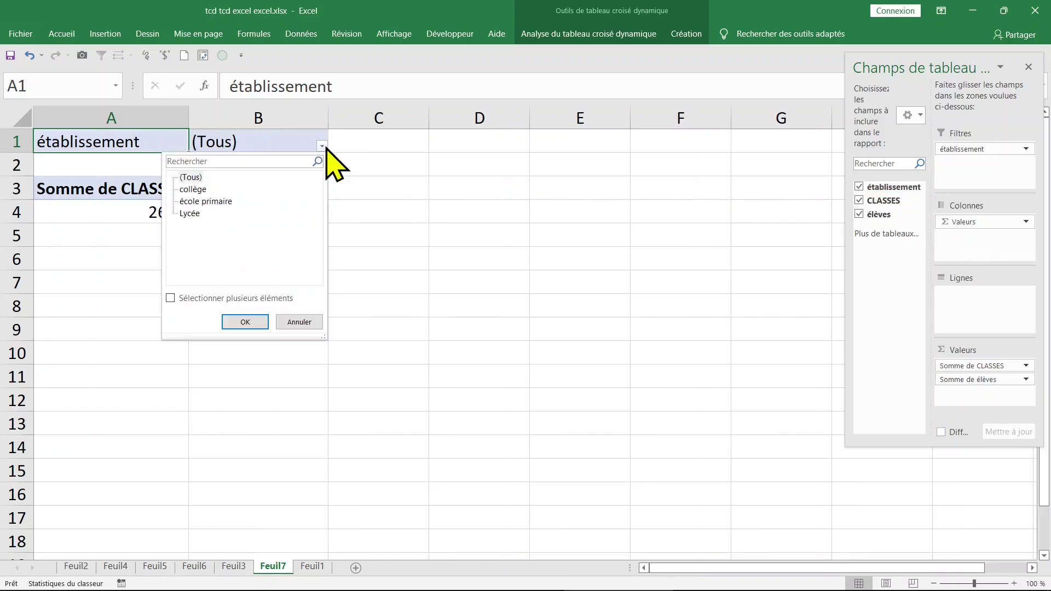
pyautogui.click(197, 189)
pyautogui.click(245, 322)
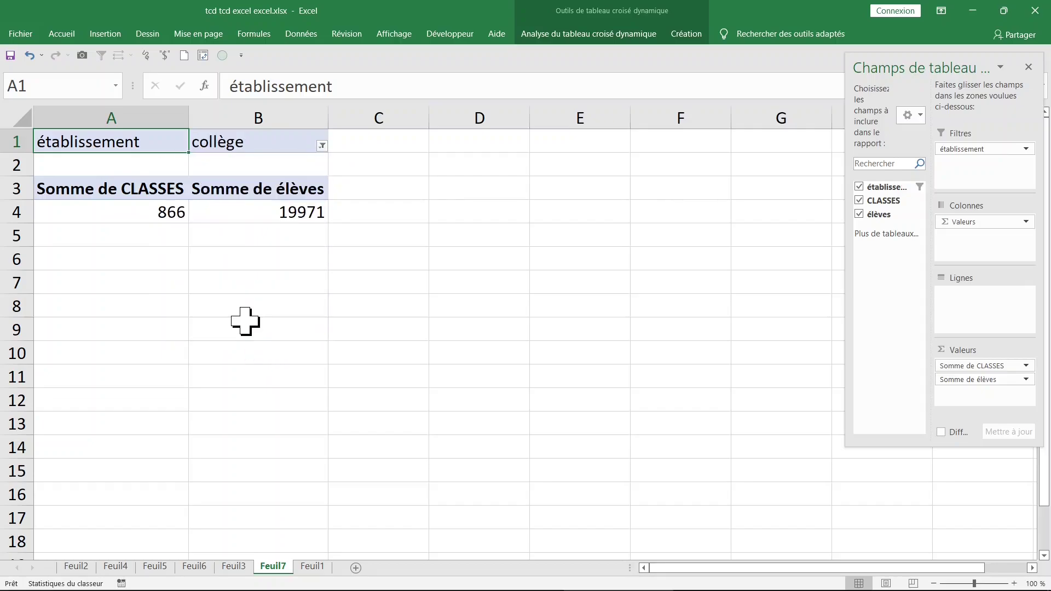
pyautogui.click(321, 146)
pyautogui.click(205, 201)
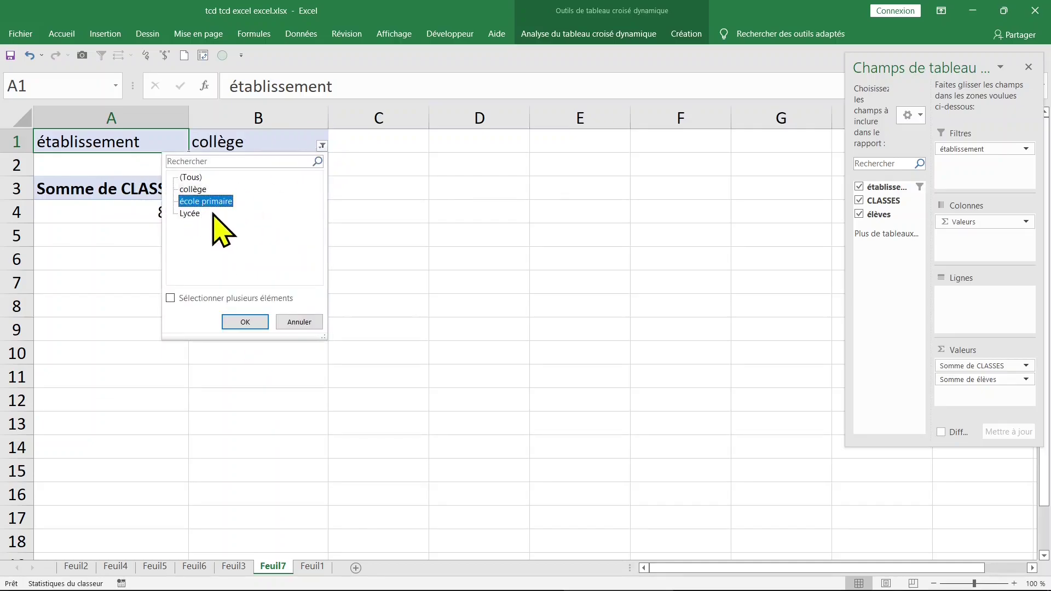
pyautogui.click(245, 321)
pyautogui.click(322, 146)
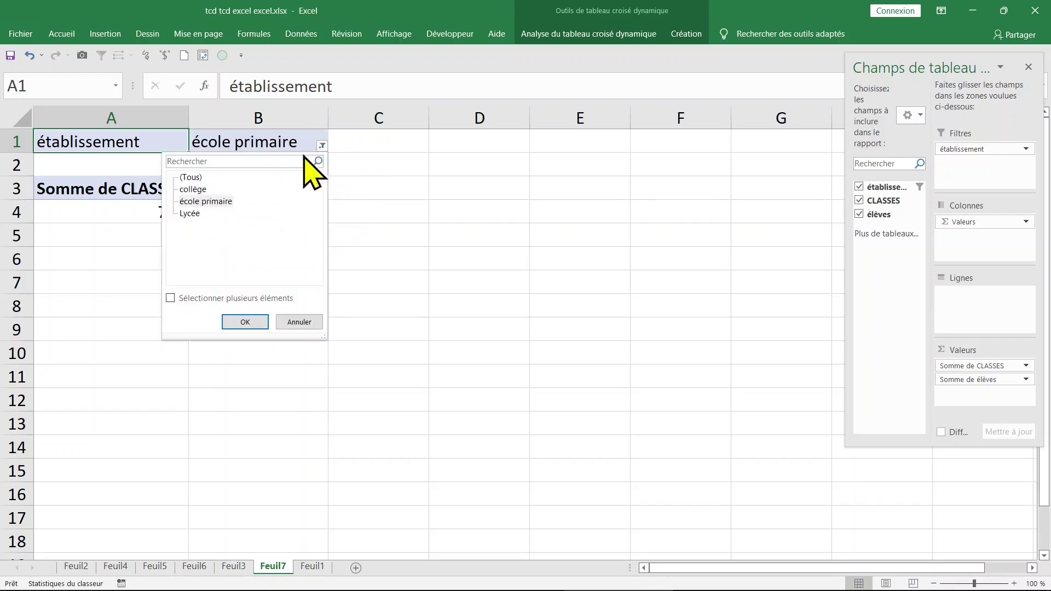
pyautogui.click(189, 213)
pyautogui.click(246, 322)
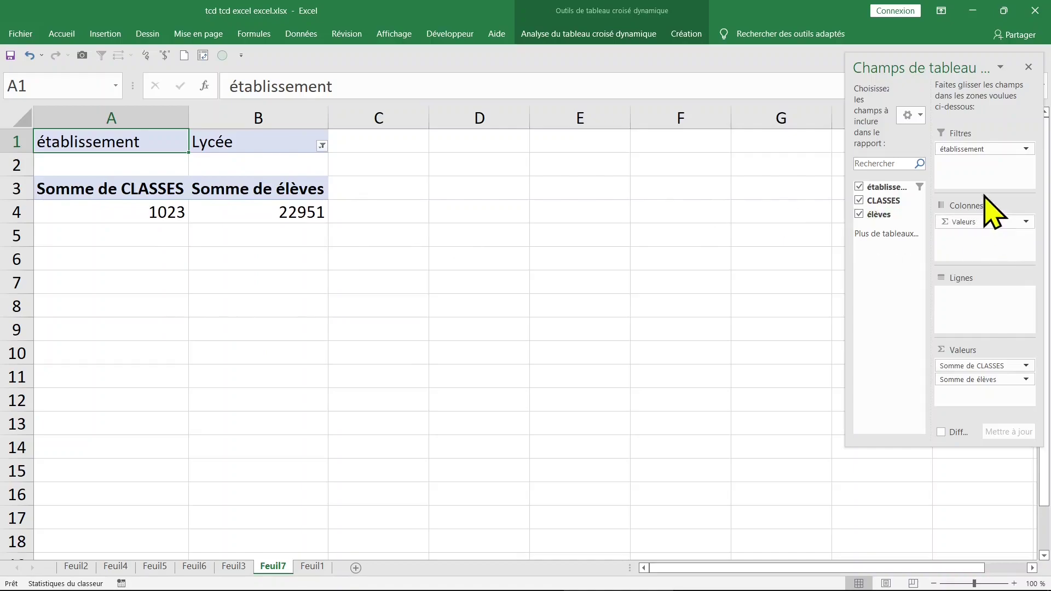
# Move établissement from Filtres to Colonnes, splitting the sums into collège, école primaire and Lycée.
pyautogui.moveTo(991, 213); pyautogui.dragTo(985, 151)
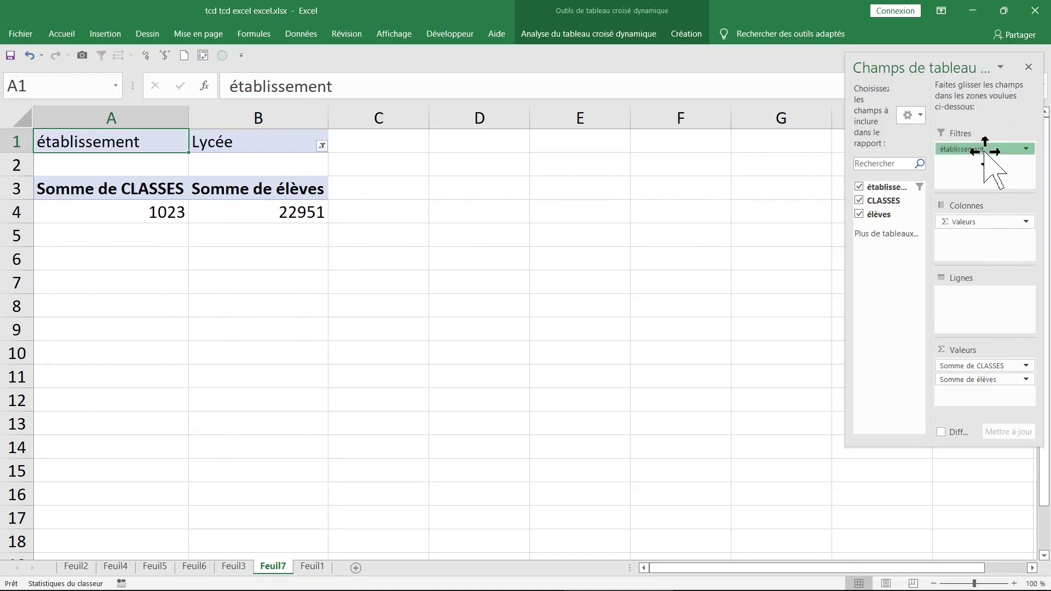
pyautogui.moveTo(984, 153); pyautogui.dragTo(999, 223)
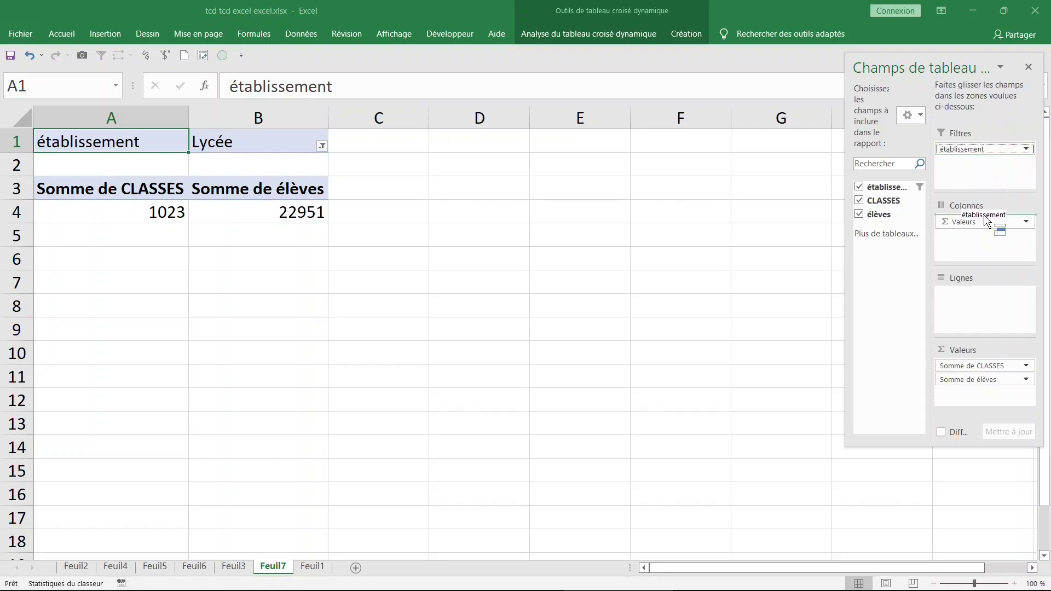
pyautogui.moveTo(999, 223); pyautogui.dragTo(986, 219)
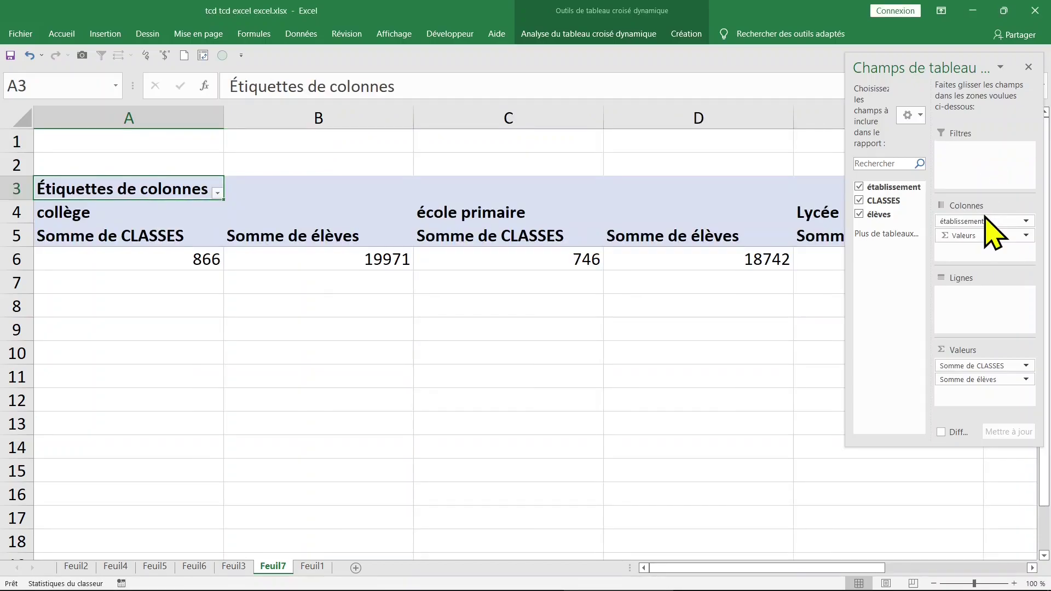
# Highlight the Somme de CLASSES columns, then reselect the pivot to bring back its field list.
pyautogui.click(503, 221)
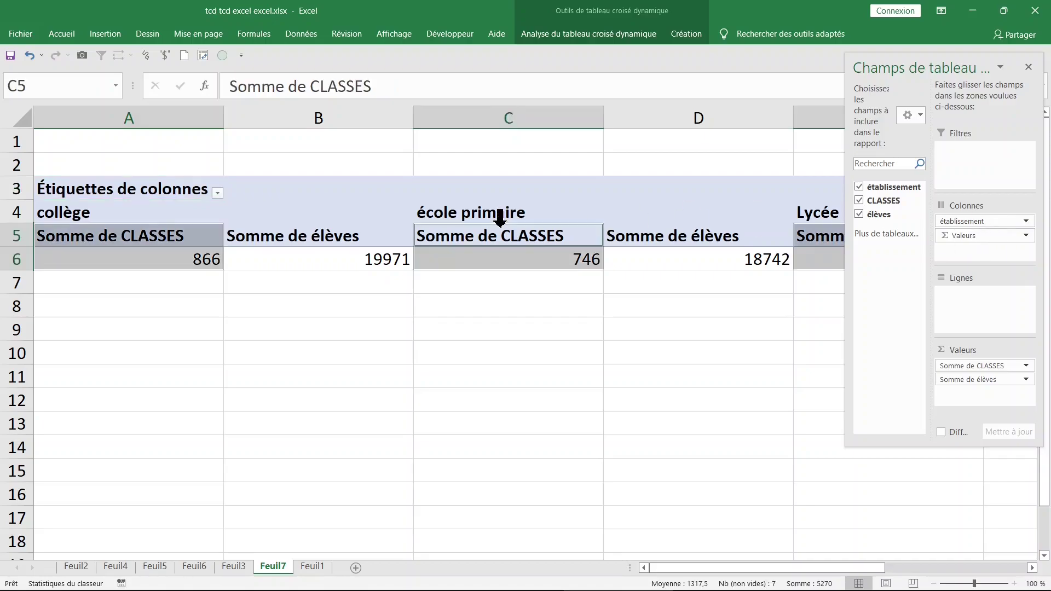
pyautogui.click(609, 329)
pyautogui.click(473, 221)
pyautogui.click(525, 322)
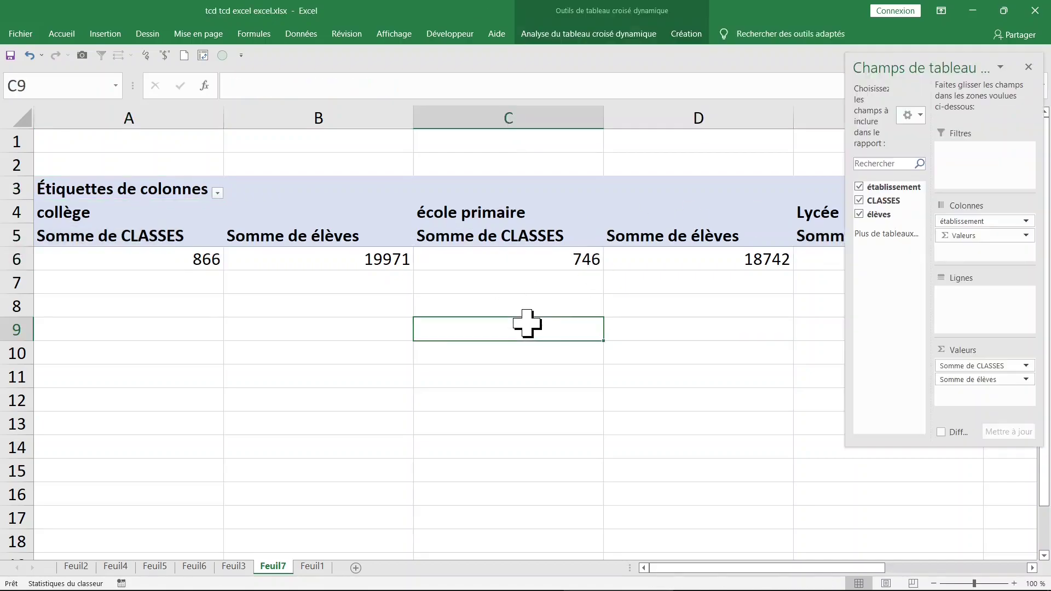
pyautogui.click(432, 219)
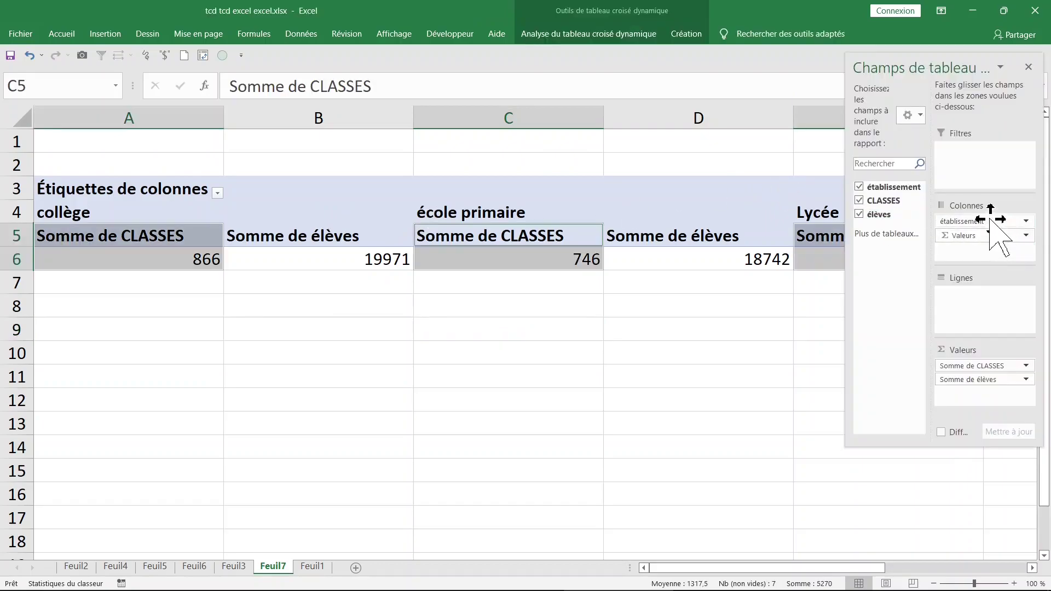
# Move établissement to Lignes, listing collège, école primaire and Lycée rows with totals 2635 and 61664.
pyautogui.moveTo(988, 220); pyautogui.dragTo(980, 295)
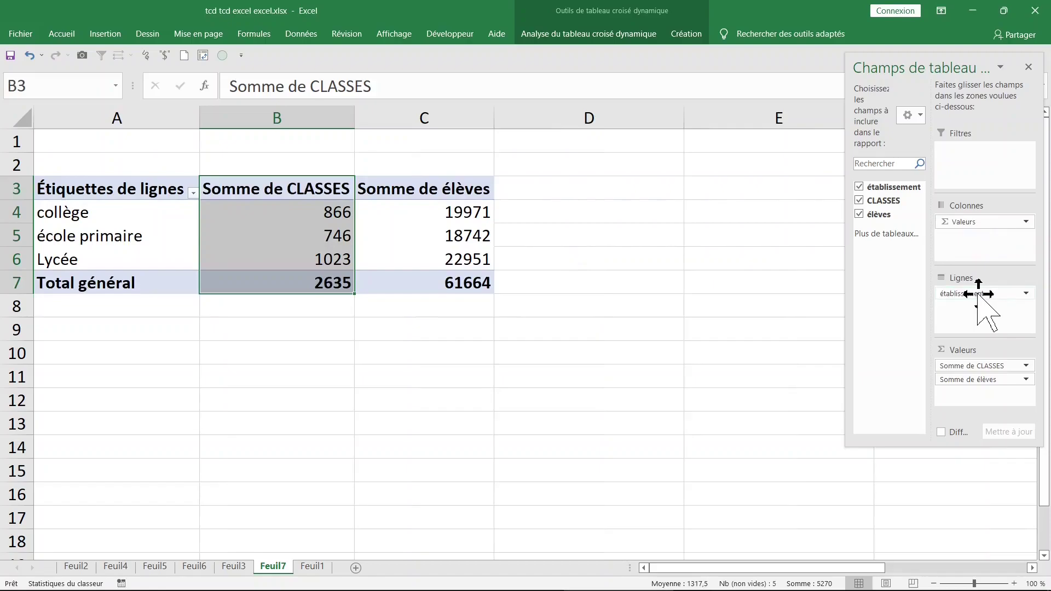
pyautogui.click(91, 216)
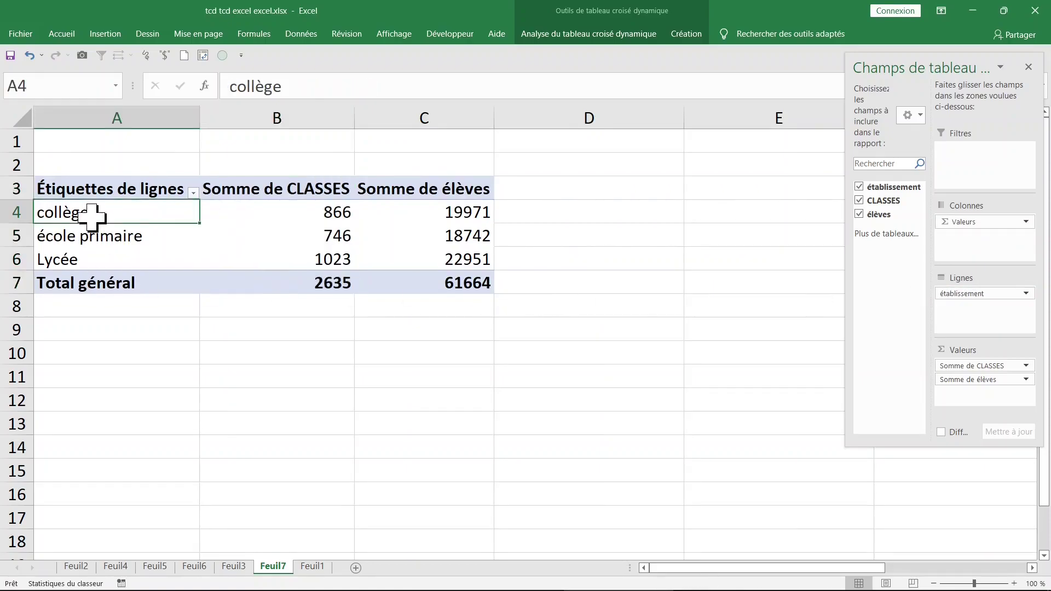
pyautogui.click(97, 221)
pyautogui.click(93, 234)
pyautogui.click(82, 215)
pyautogui.click(71, 213)
pyautogui.click(109, 236)
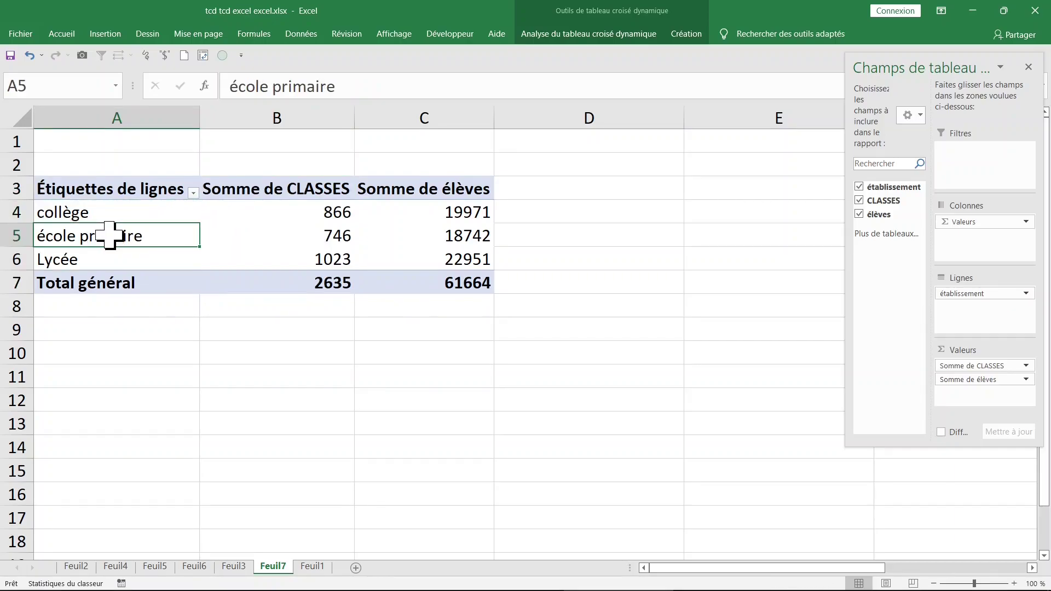
pyautogui.click(97, 214)
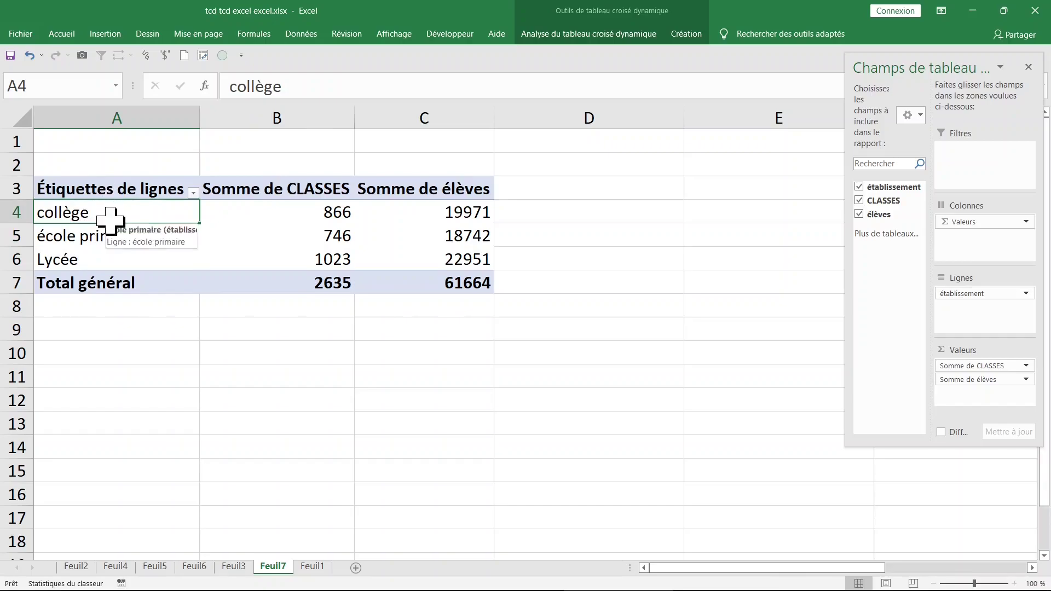
# Drag collège below école primaire so rows read école primaire, collège, Lycée; check the 2635 total.
pyautogui.moveTo(111, 221); pyautogui.dragTo(110, 239)
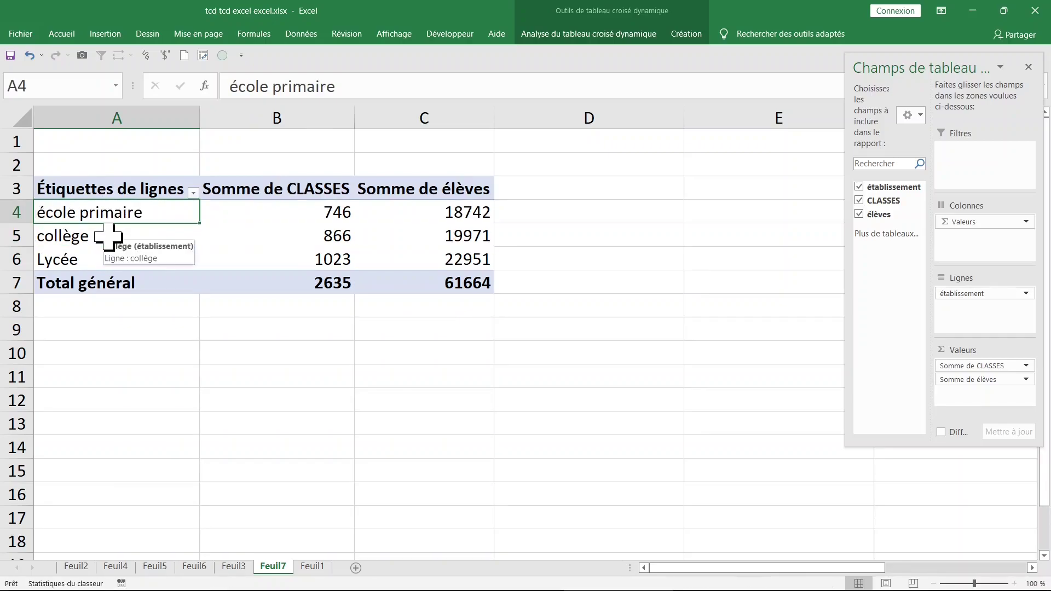
pyautogui.click(85, 234)
pyautogui.click(87, 257)
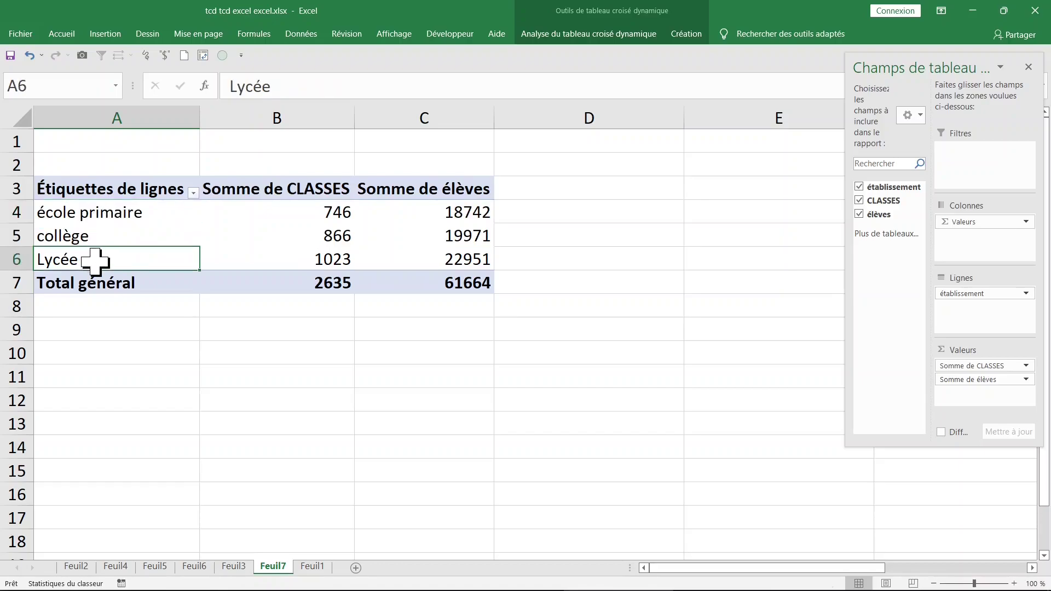
pyautogui.click(302, 289)
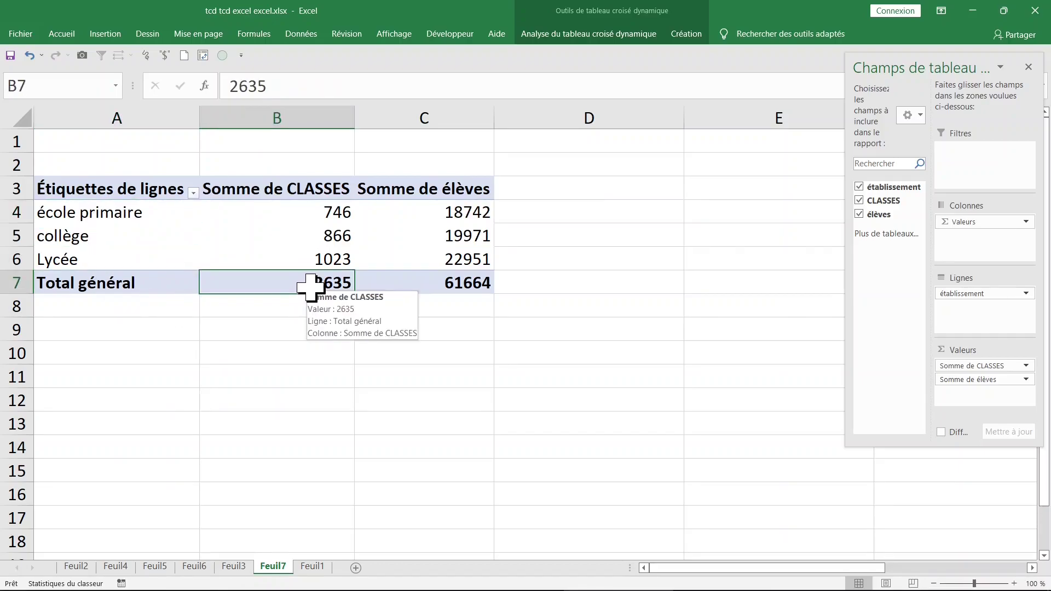